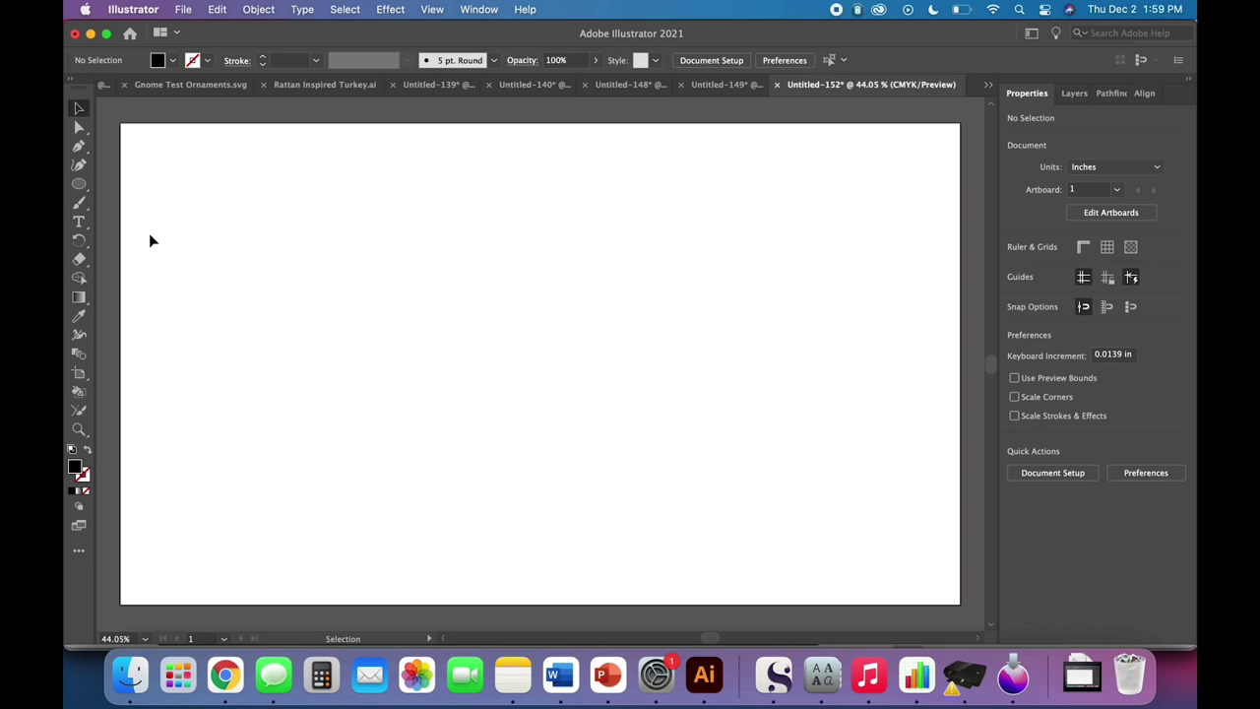
- Add point text 'papa' to the artboard and set it in the Gatkins font
click(81, 226)
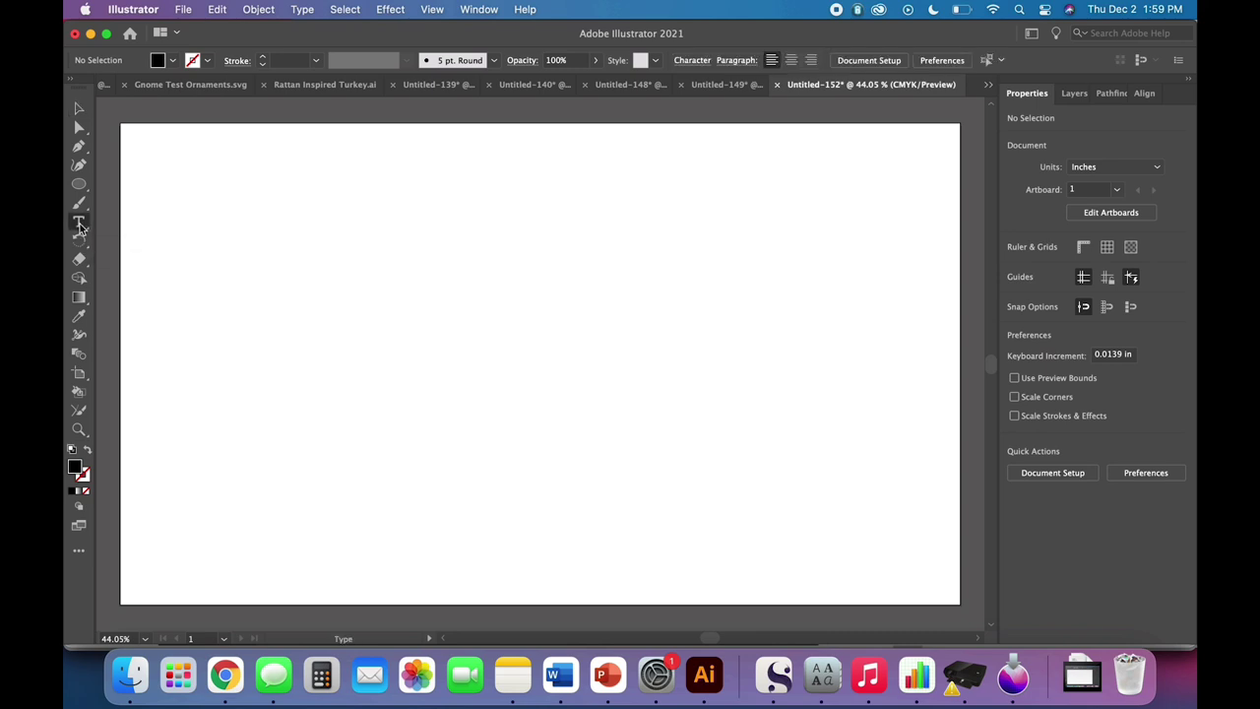
click(328, 252)
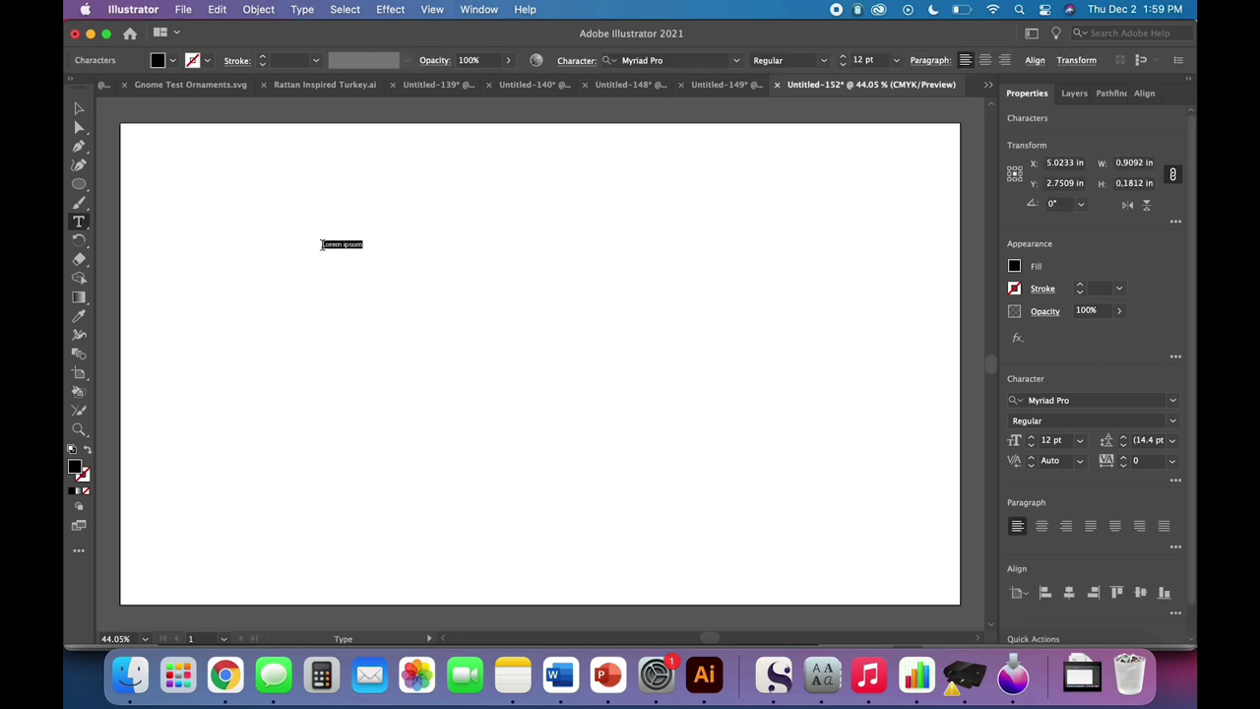
text(papi)
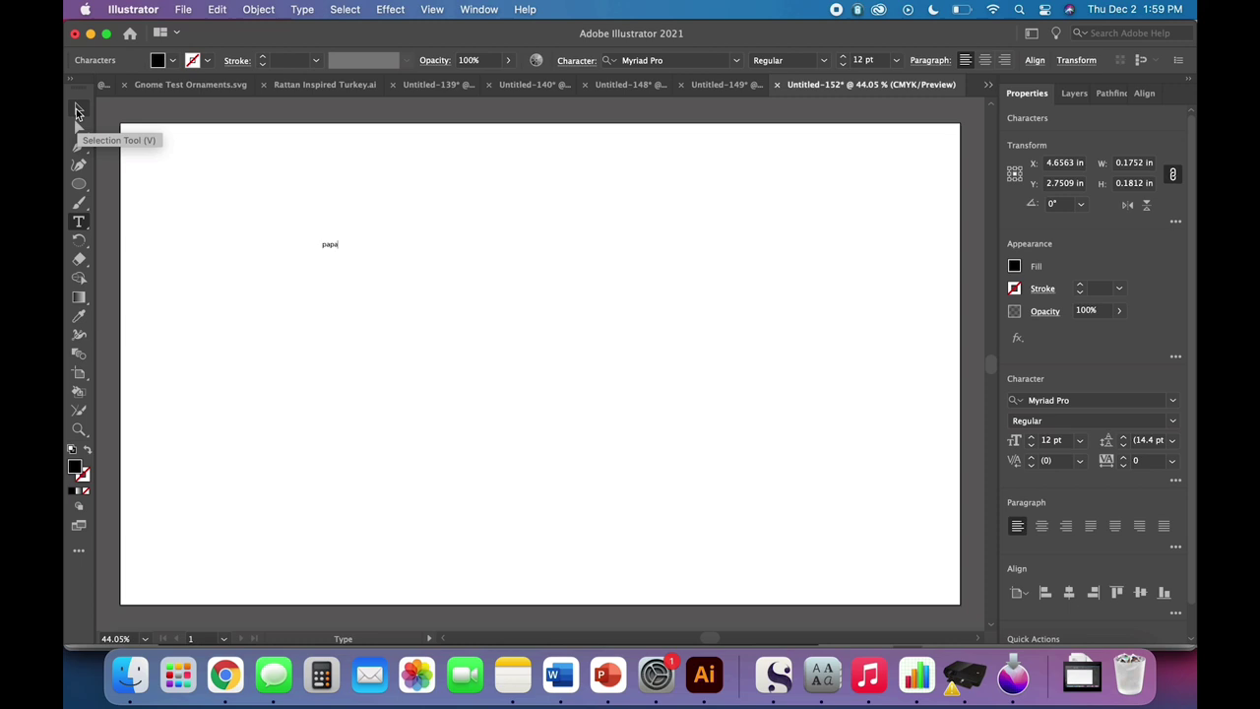
key(super+a)
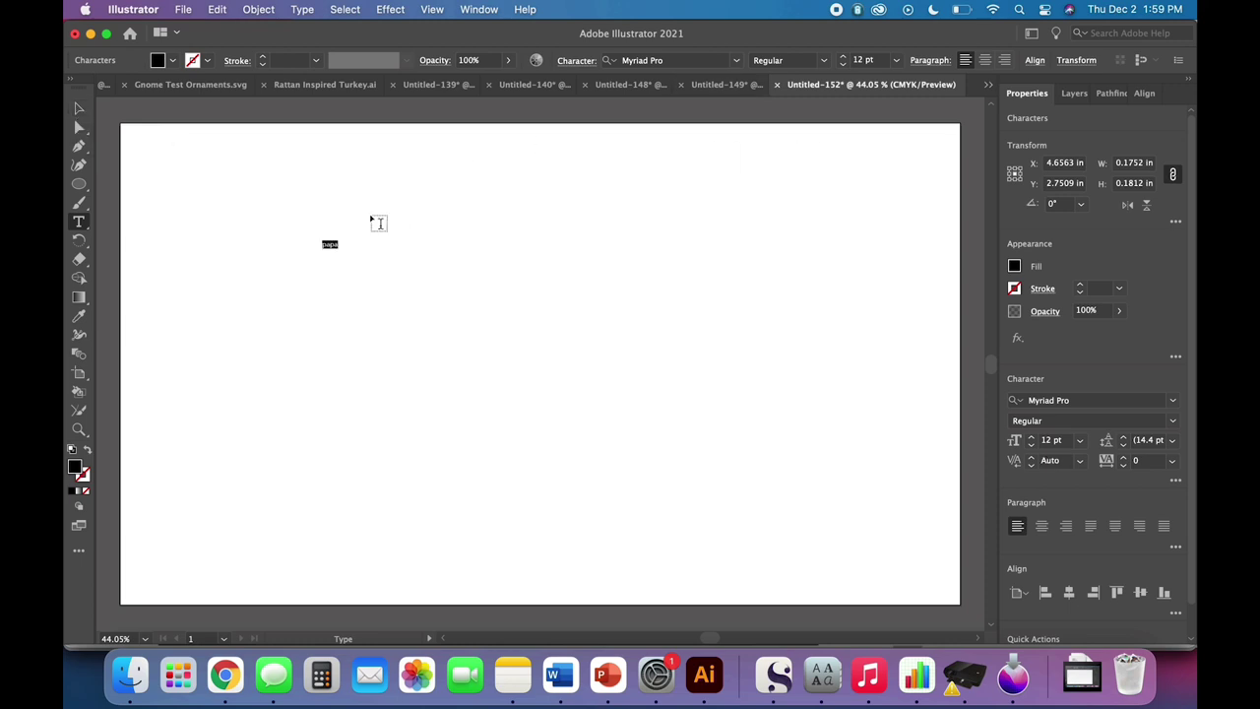
click(736, 60)
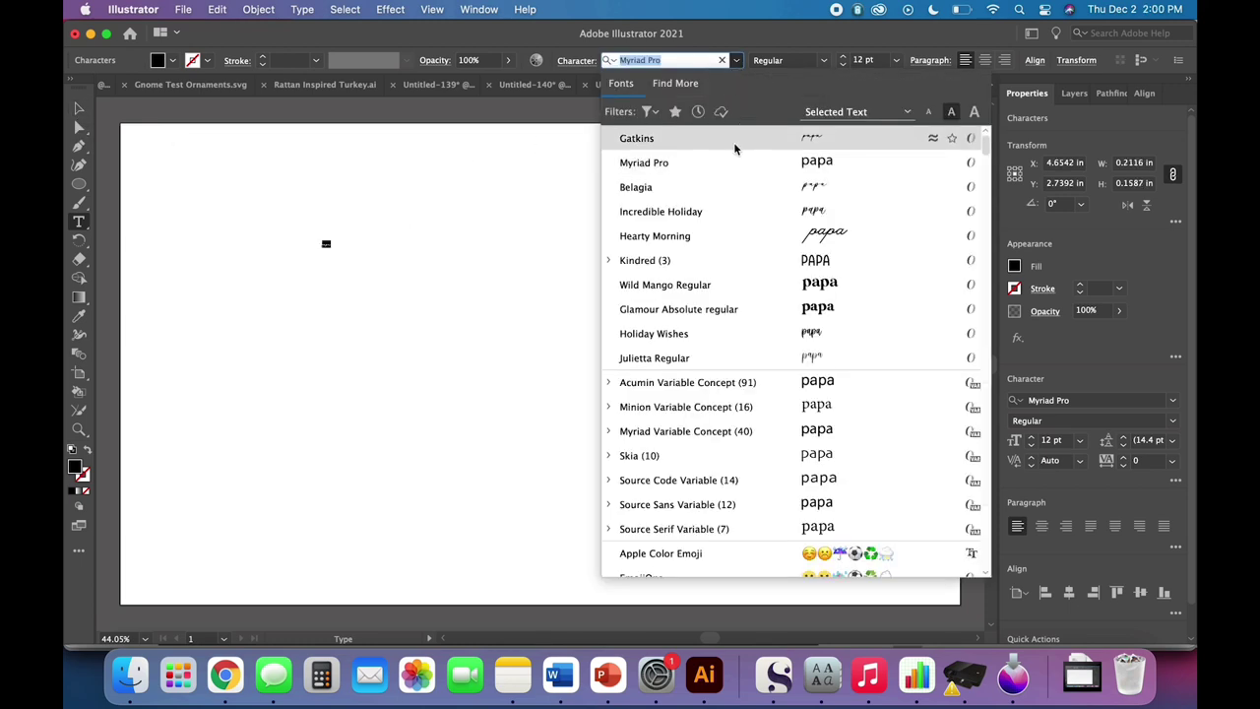
click(739, 134)
click(78, 108)
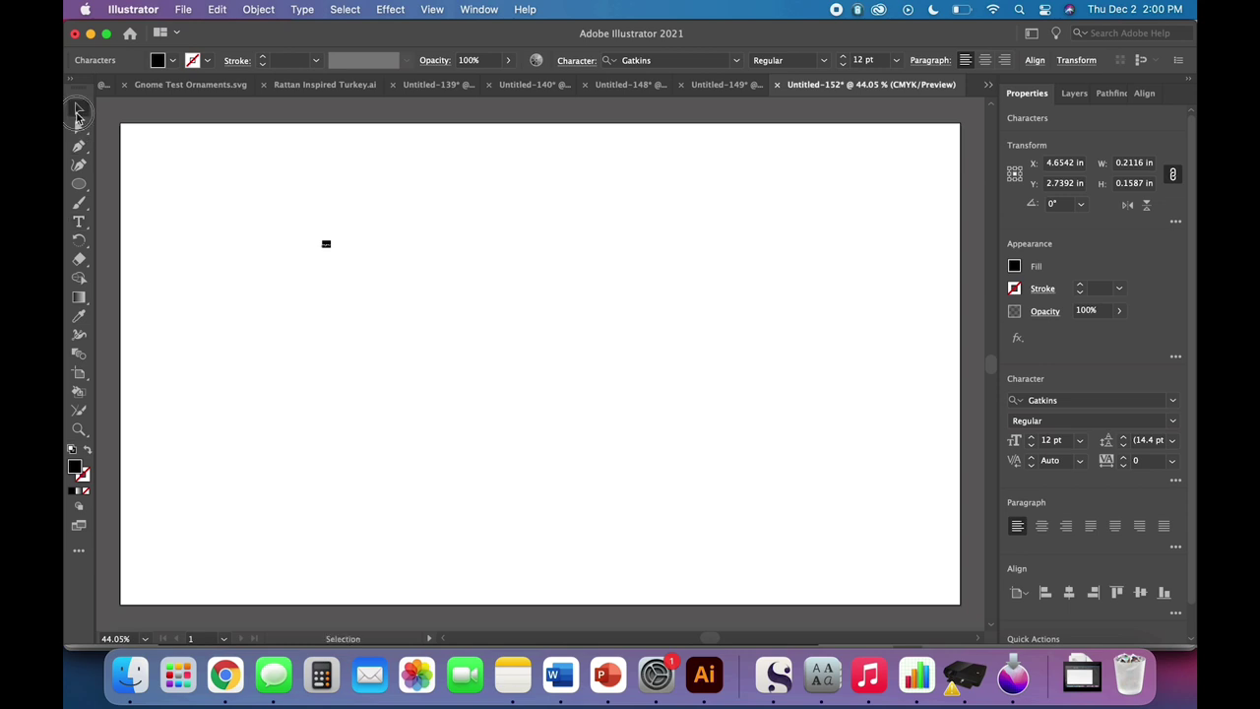
- Scale the papa text up to about 200 pt, roughly 3.5 in wide, and zoom in
drag(333, 251, 610, 447)
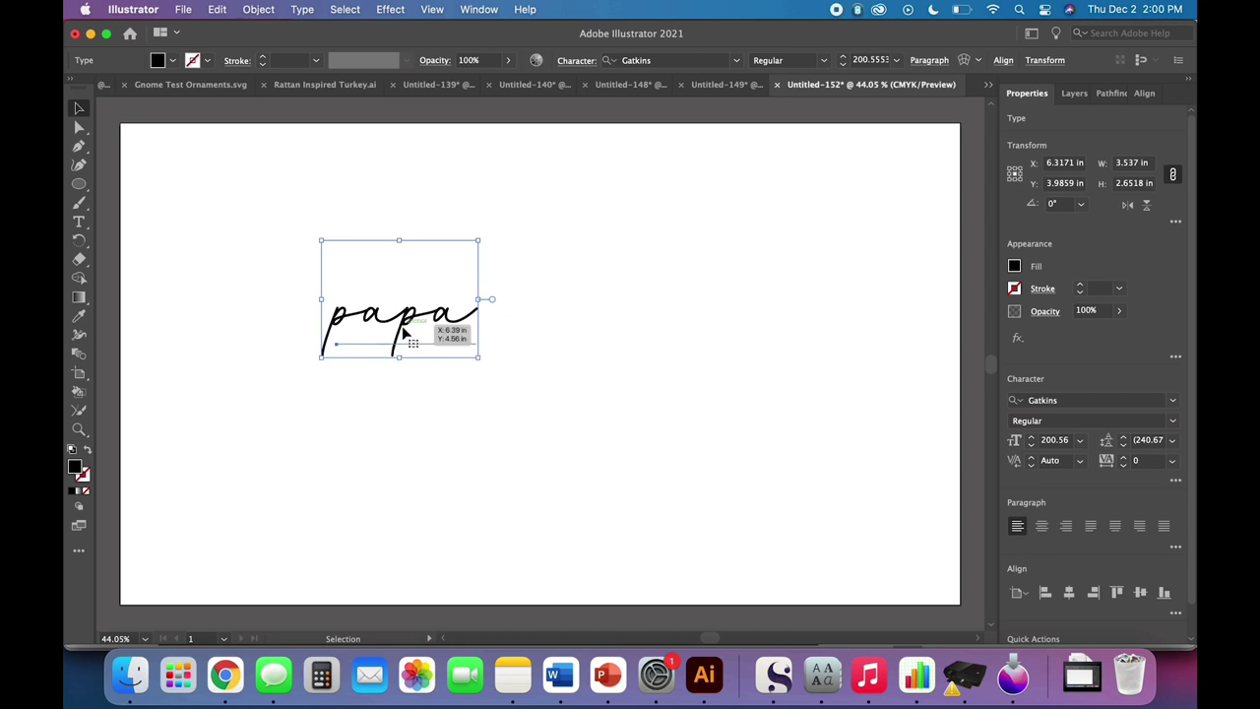
key(a)
key(super+equal)
key(v)
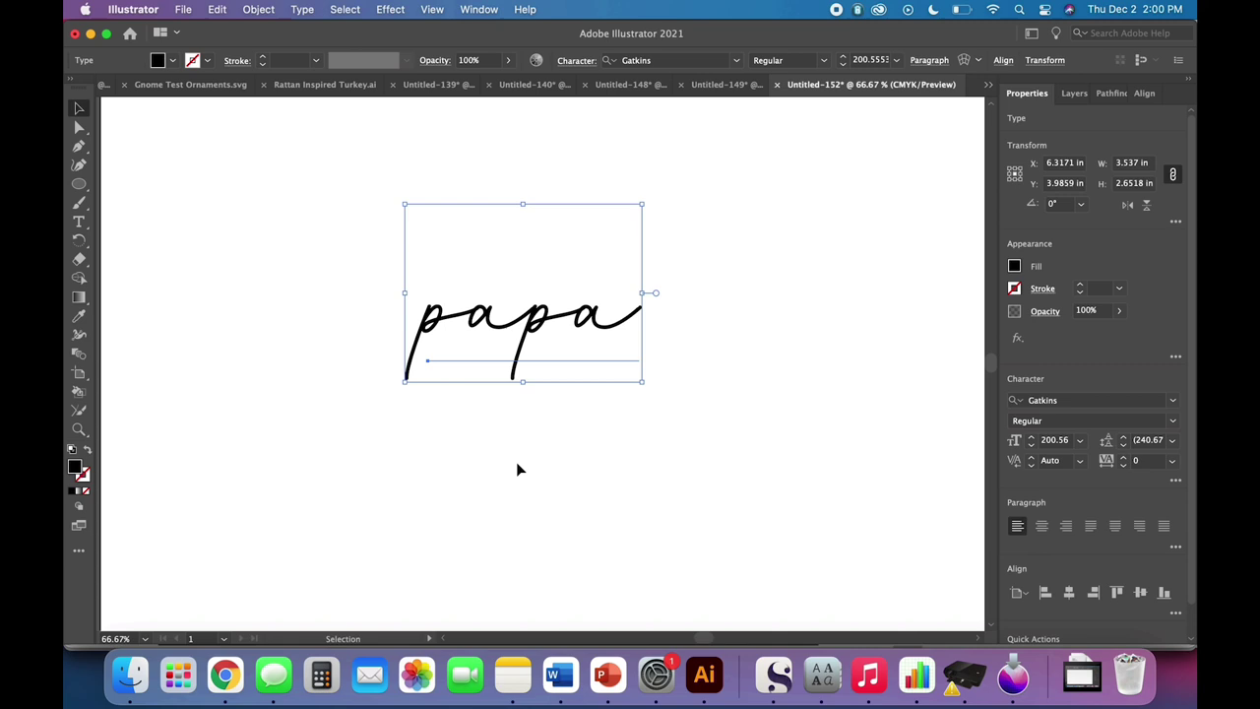
- Convert the papa text to outlines and unite the letters into one compound path
right_click(531, 334)
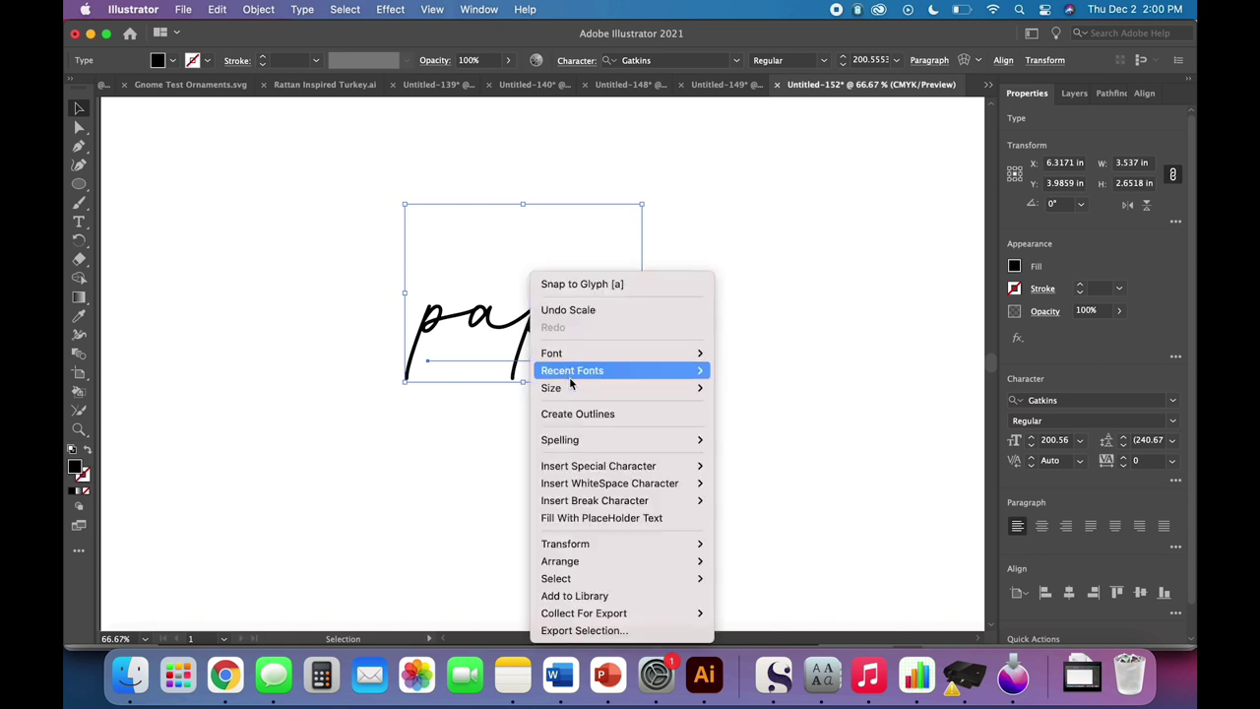
click(574, 413)
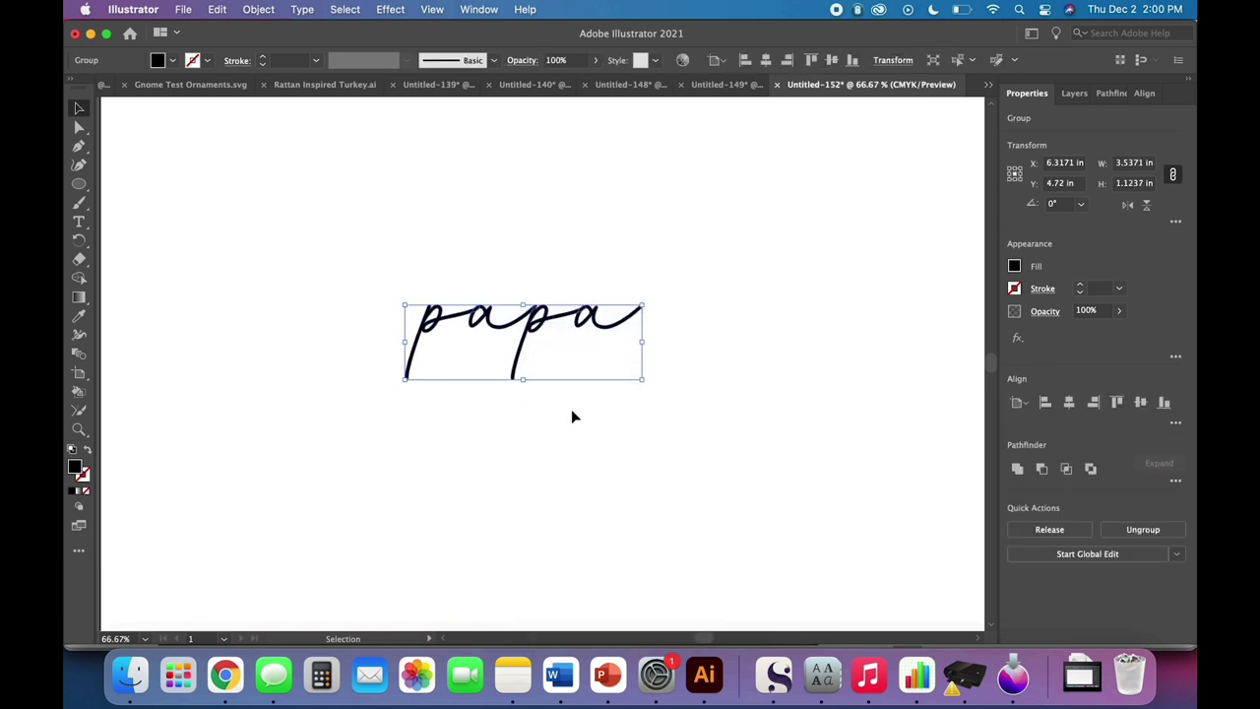
key(super+equal)
key(super+equal)
key(super+equal)
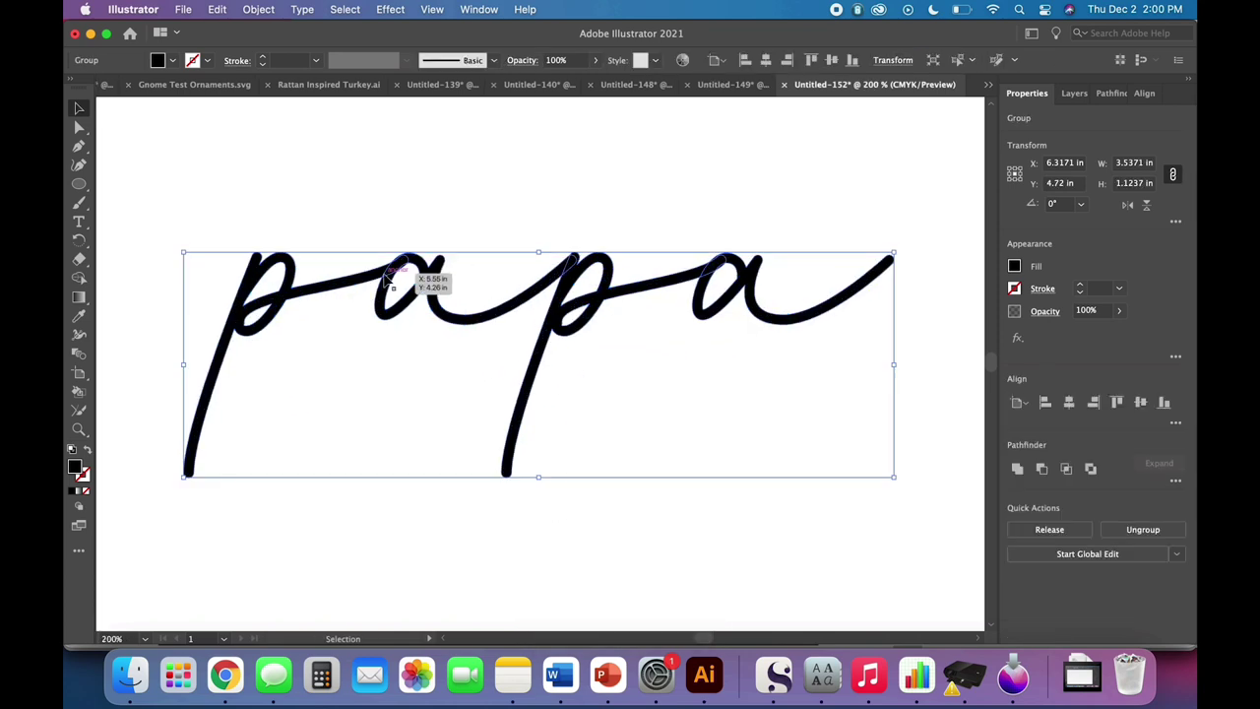
click(1019, 472)
key(super+1)
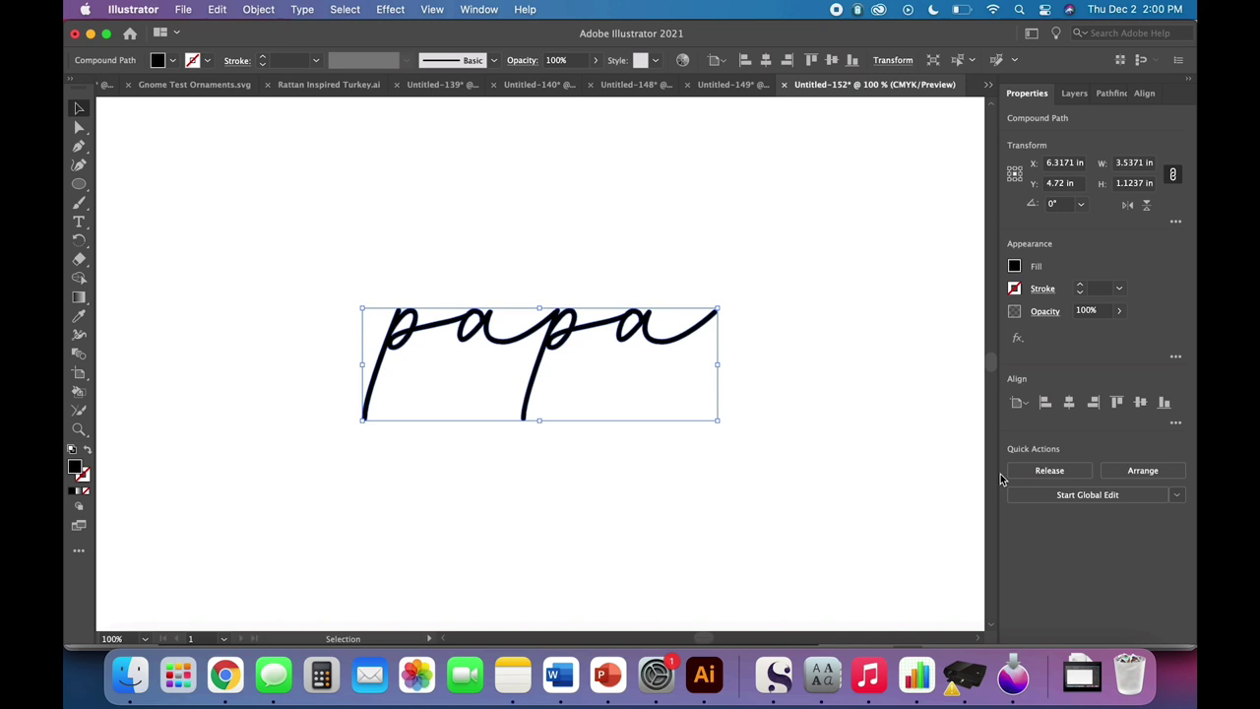
key(super+minus)
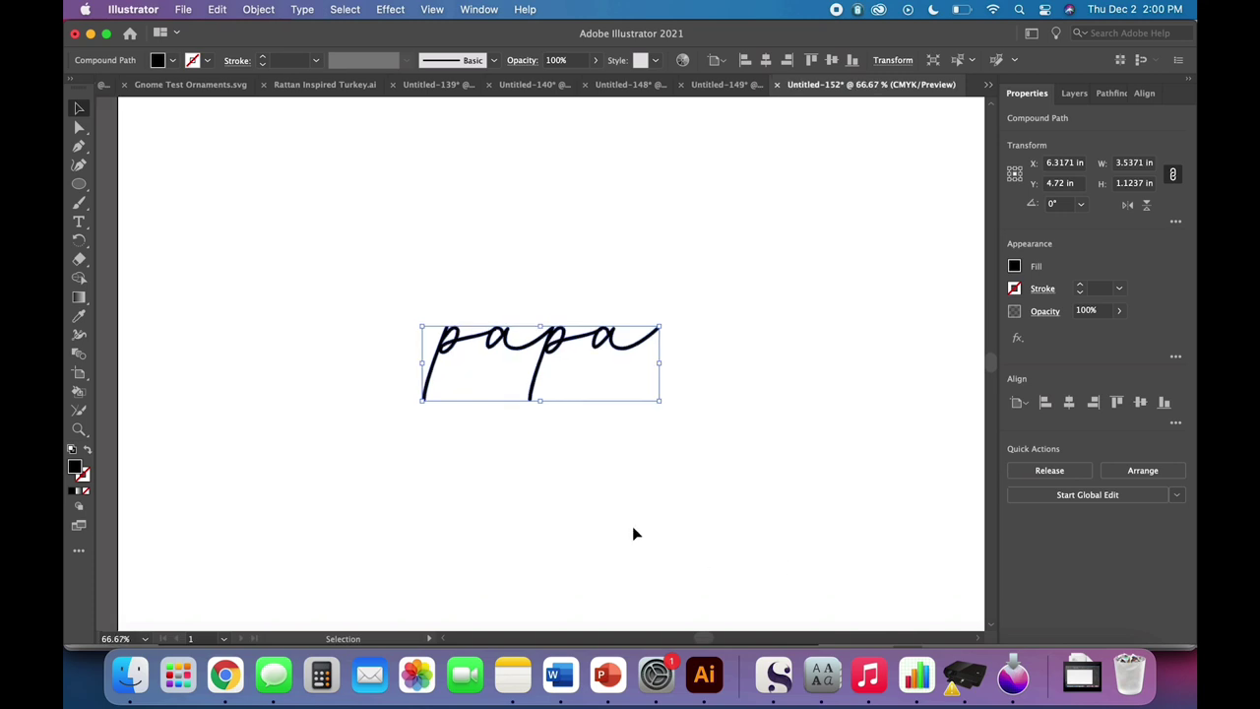
- Offset the papa lettering by 0.25 in with round joins to create a solid backing shape
click(259, 10)
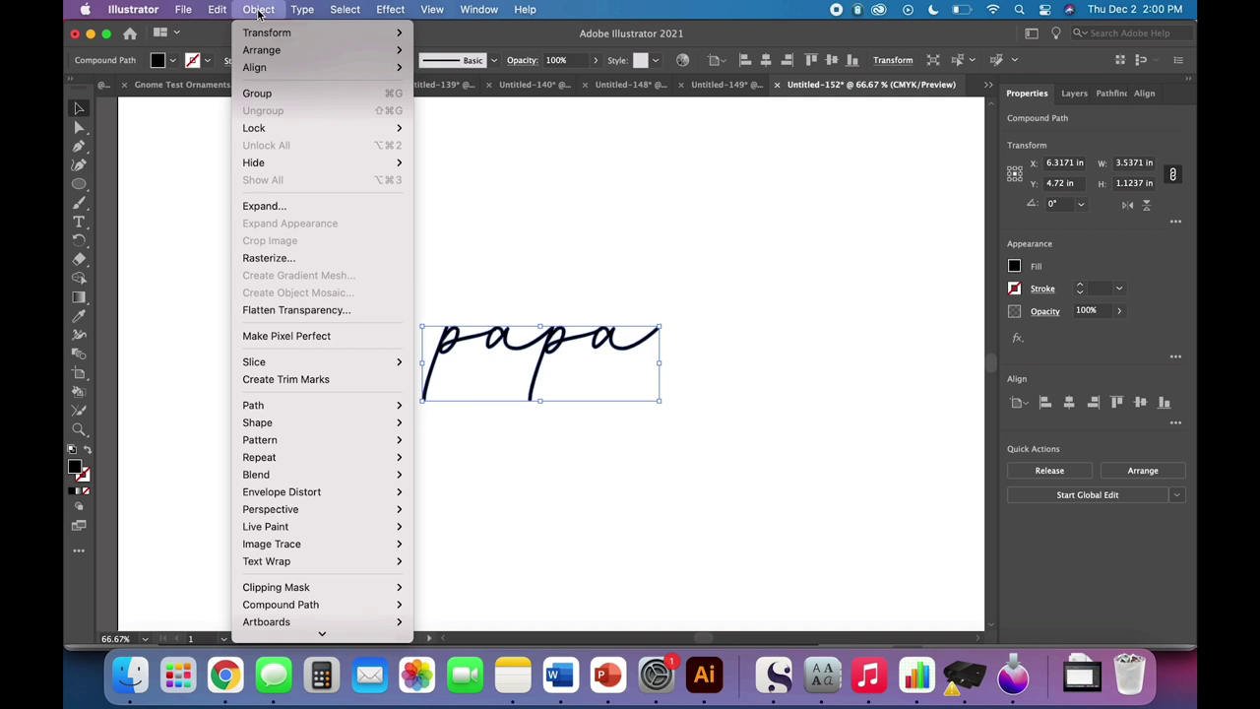
mouse_move(325, 407)
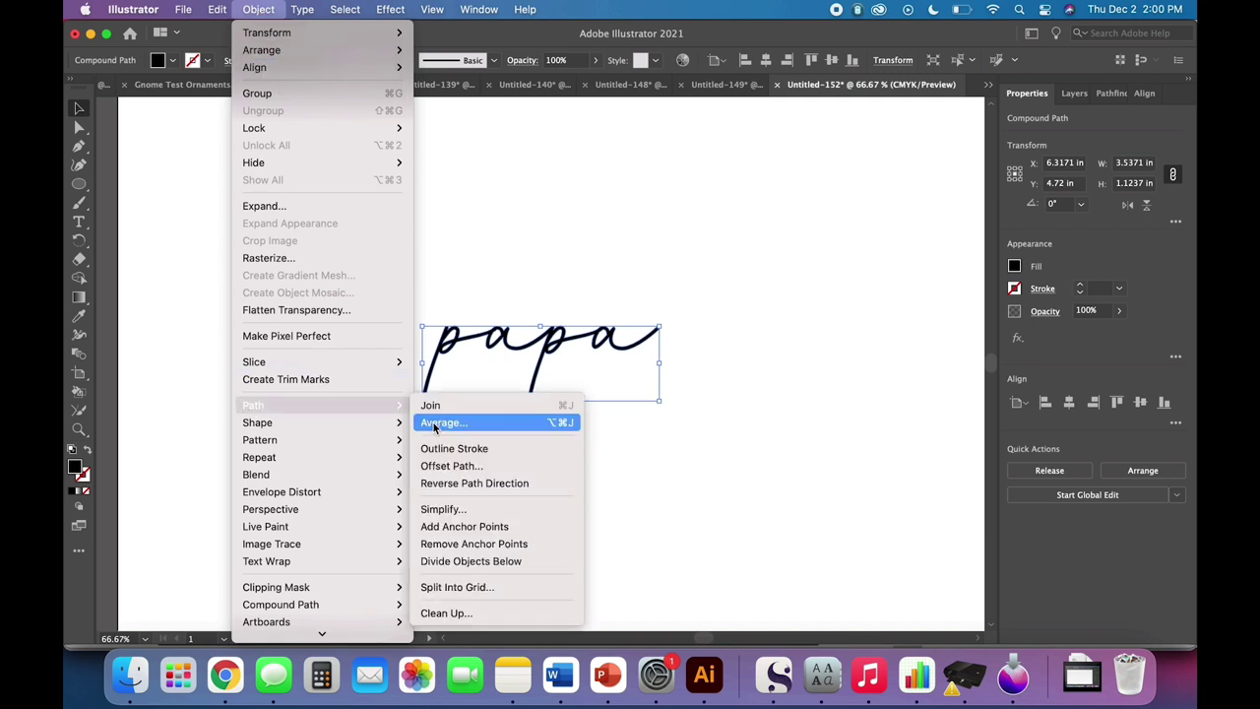
click(453, 464)
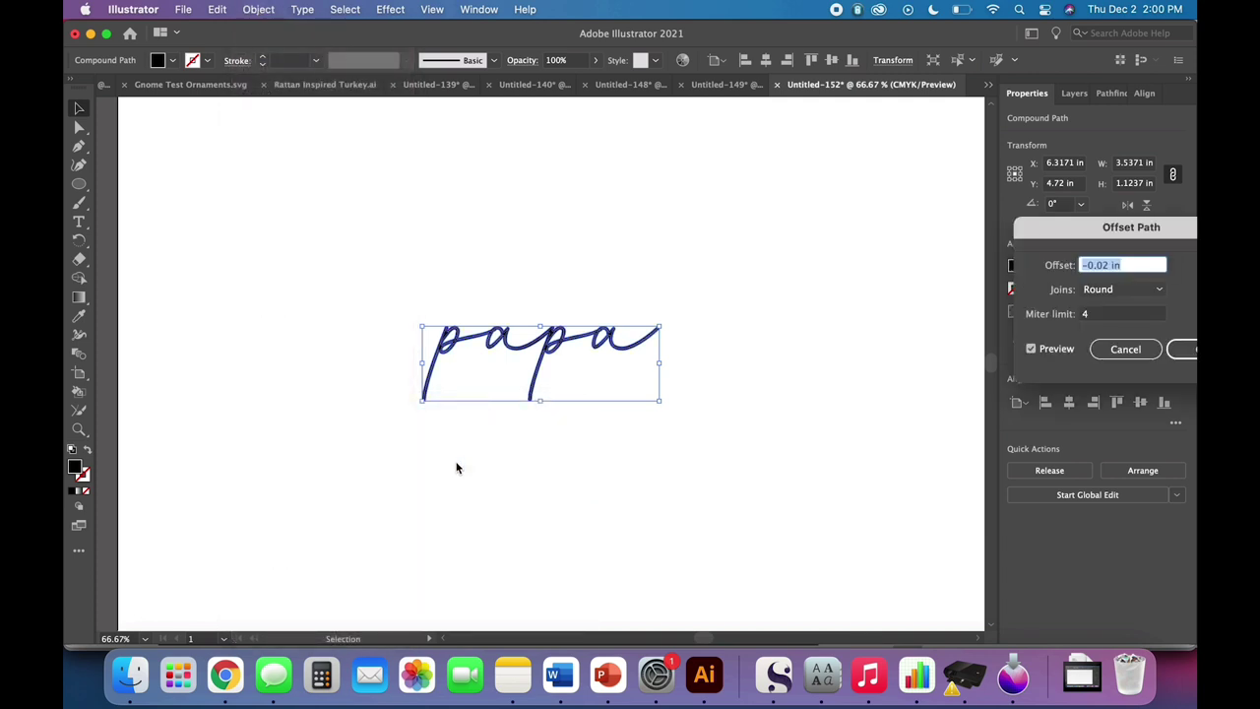
text(.25)
key(Tab)
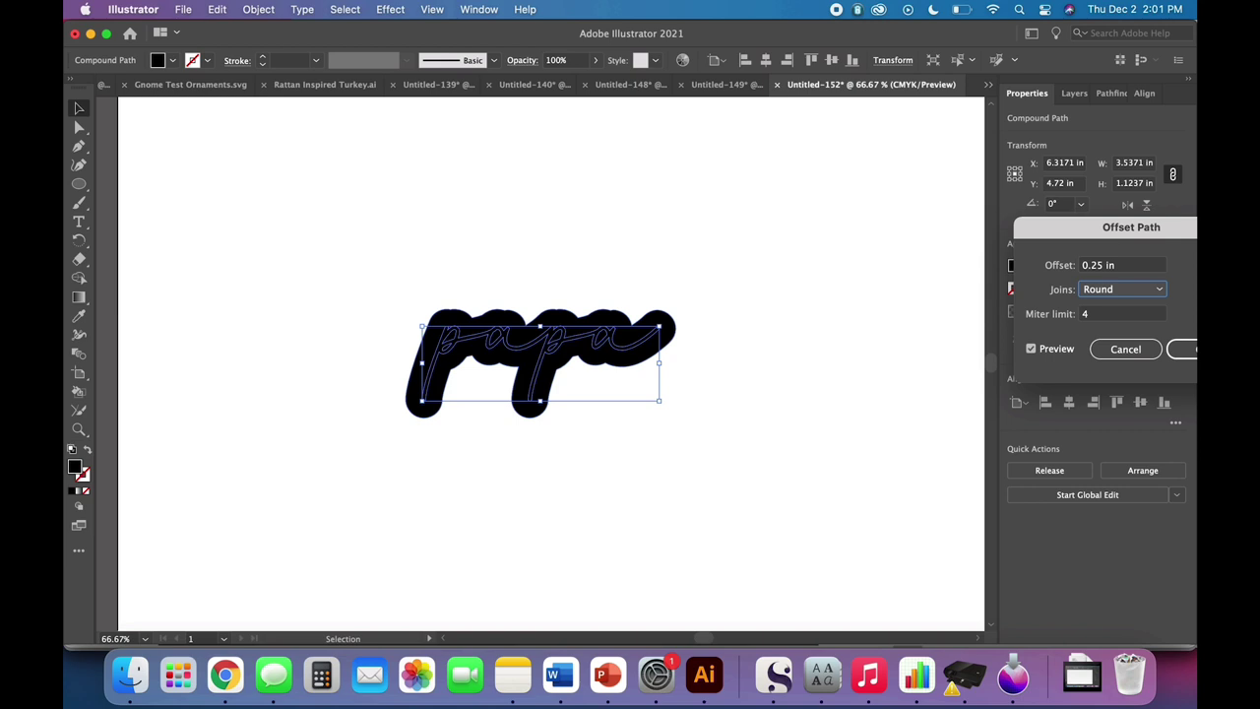
click(1162, 292)
click(1157, 311)
click(1159, 292)
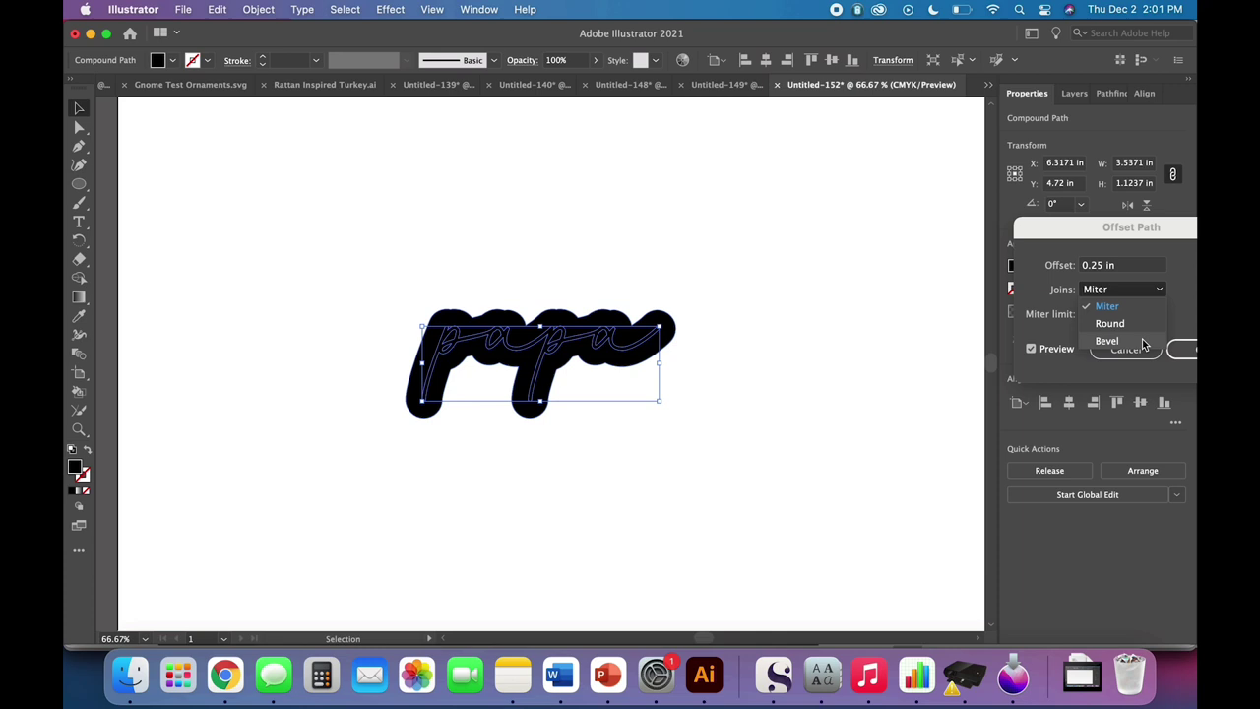
click(1143, 325)
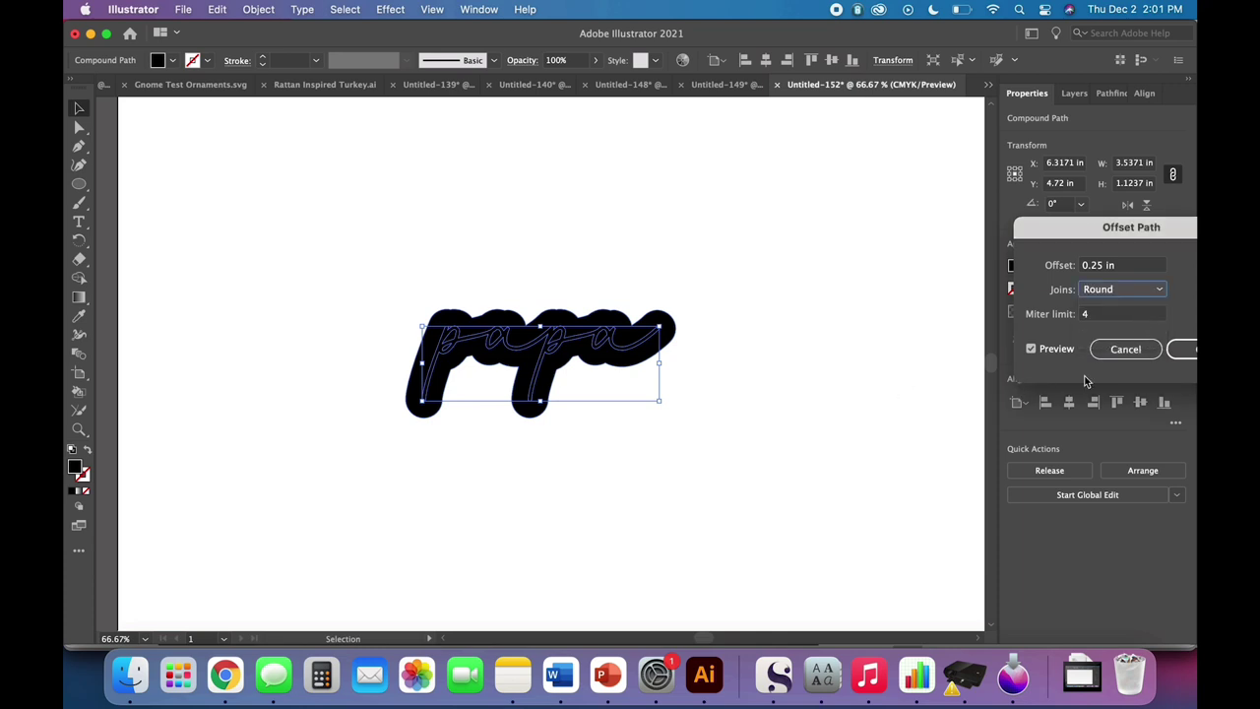
click(1182, 350)
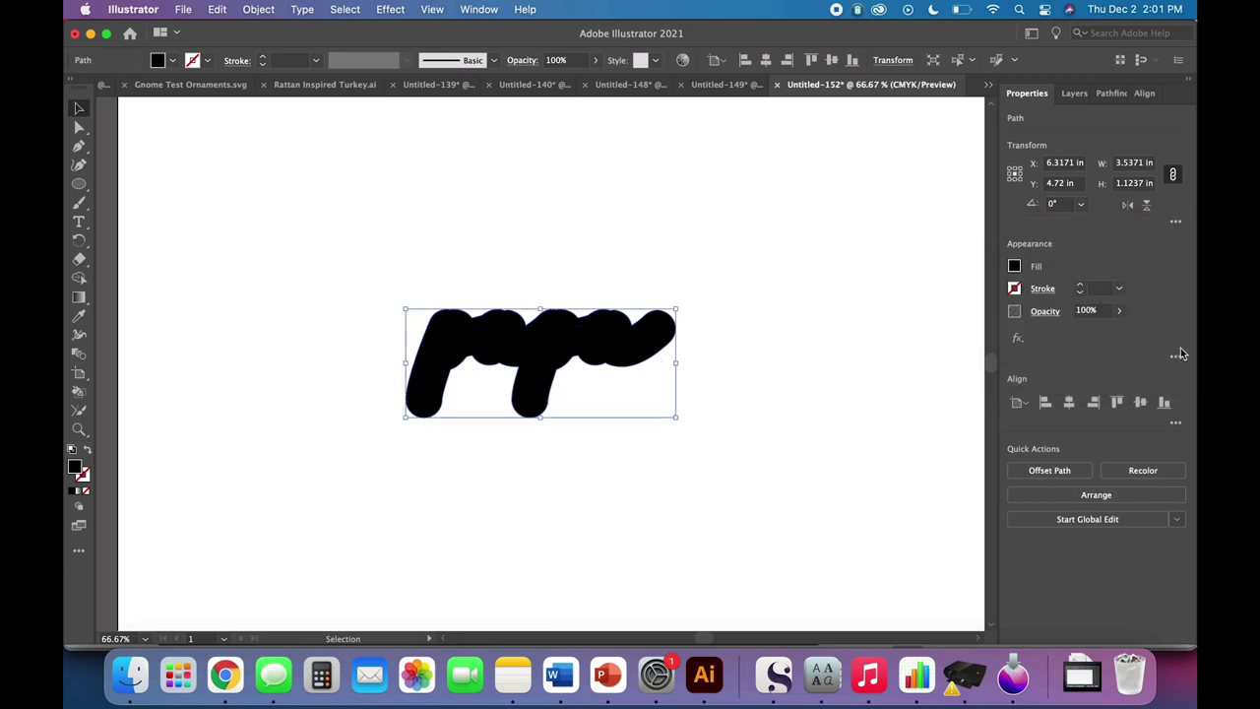
- Swap fill and stroke so the backing becomes an unfilled 1 pt black outline, then zoom in
click(87, 450)
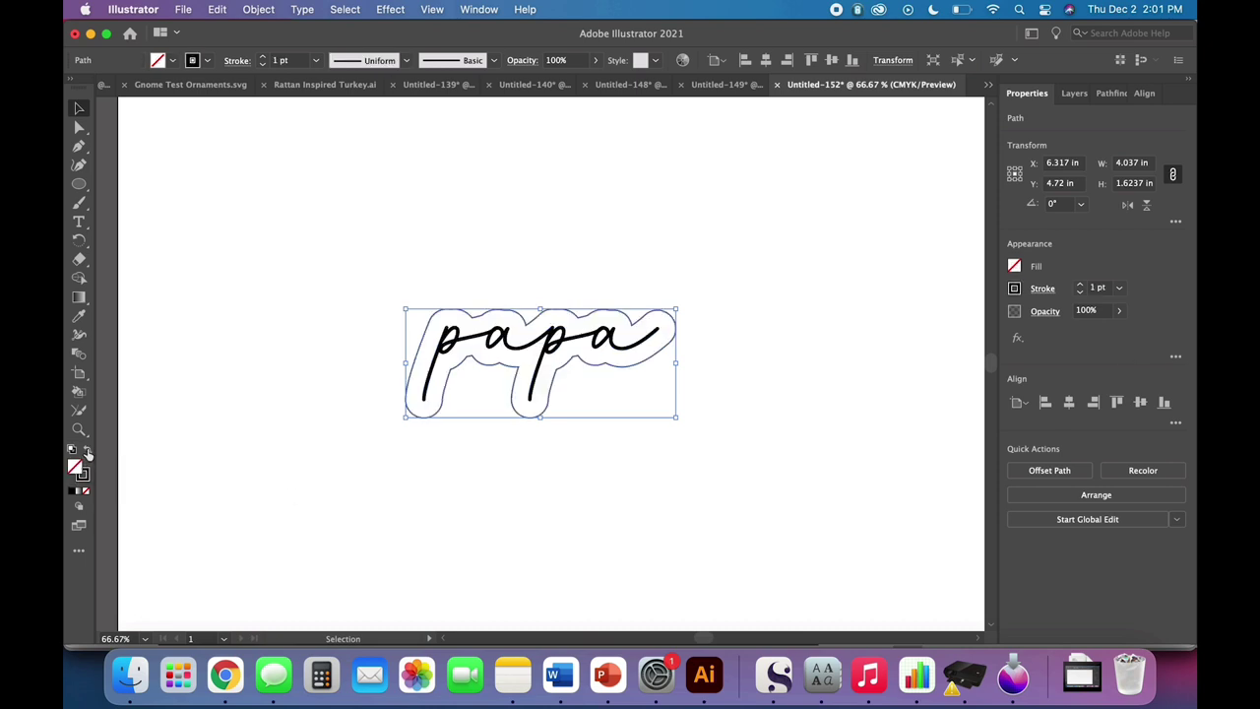
click(328, 431)
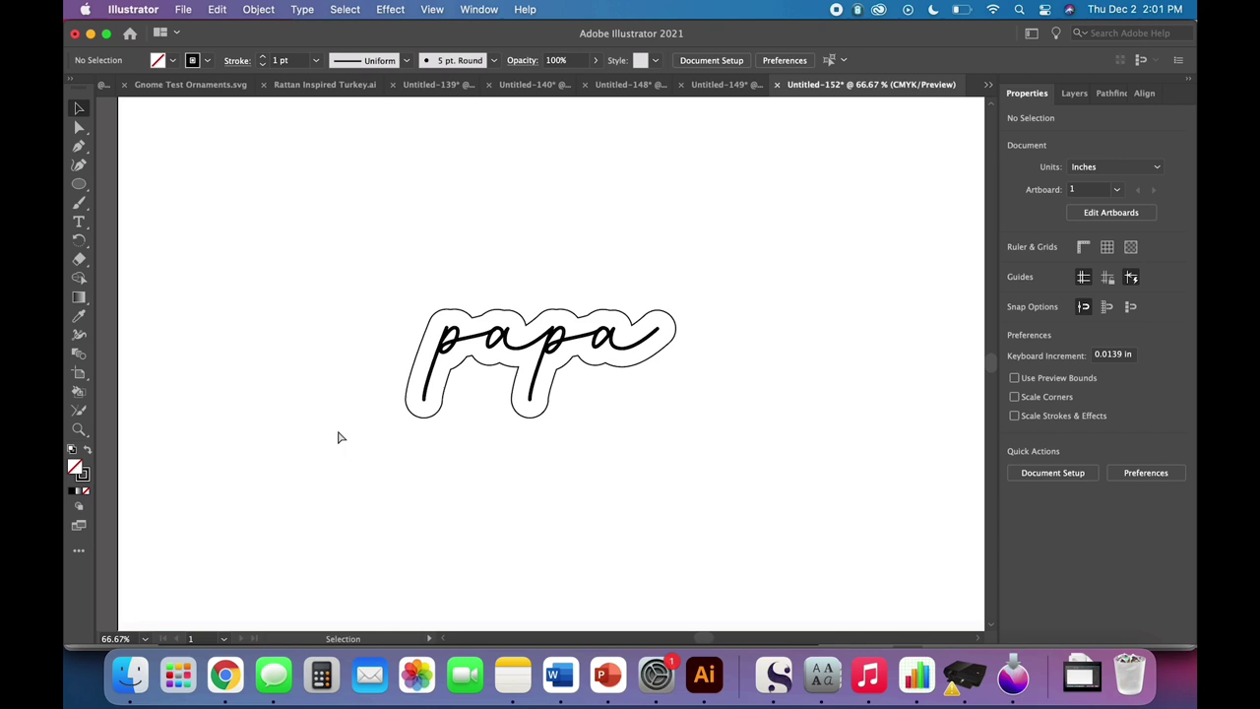
key(super+equal)
key(super+equal)
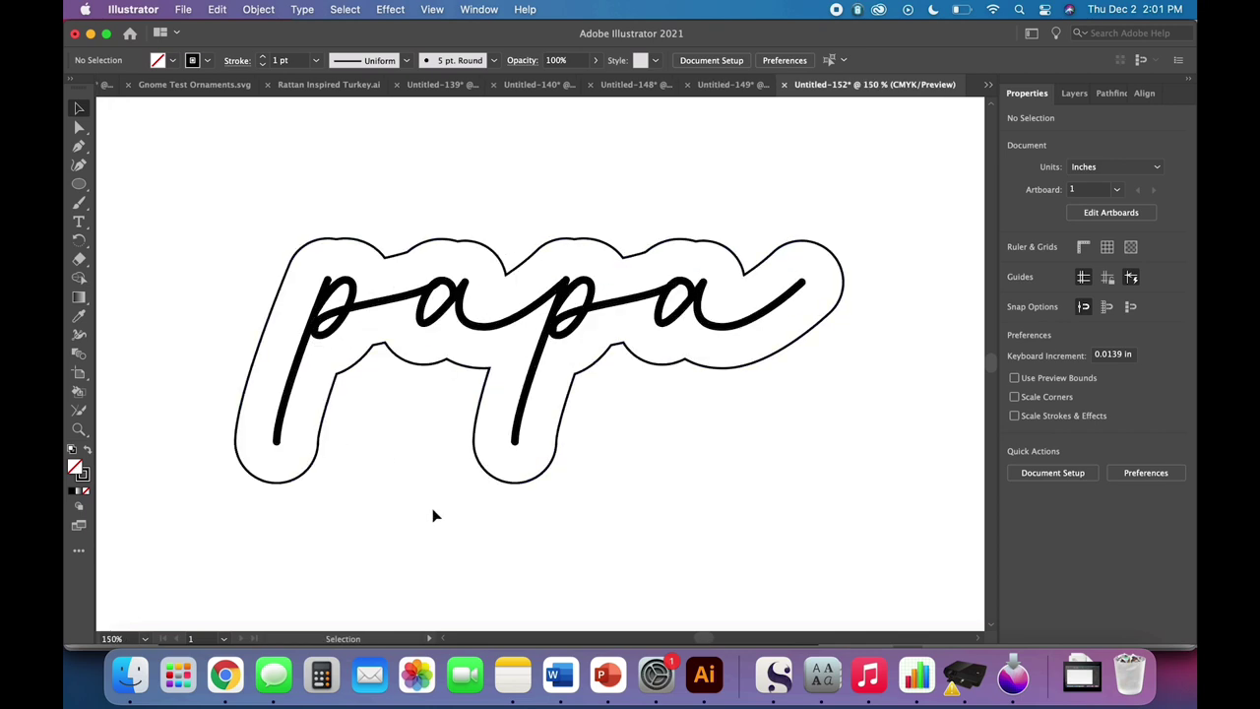
scroll(431, 515, right, 5)
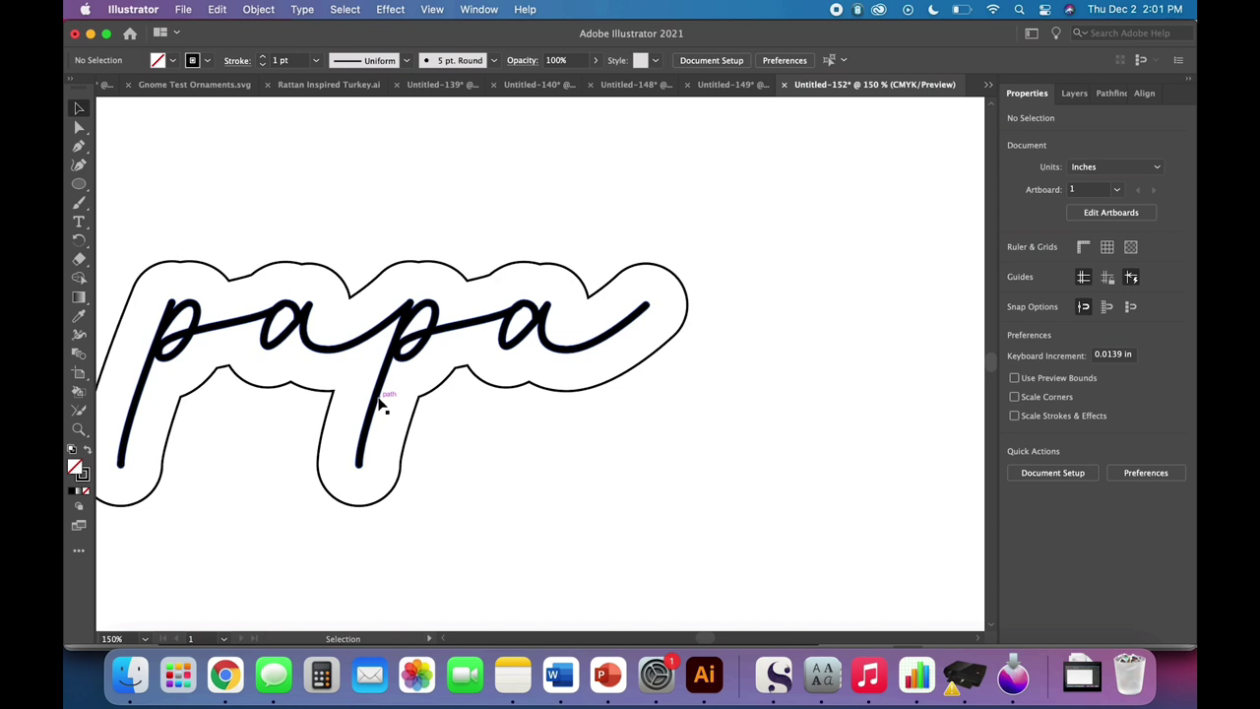
scroll(381, 403, left, 7)
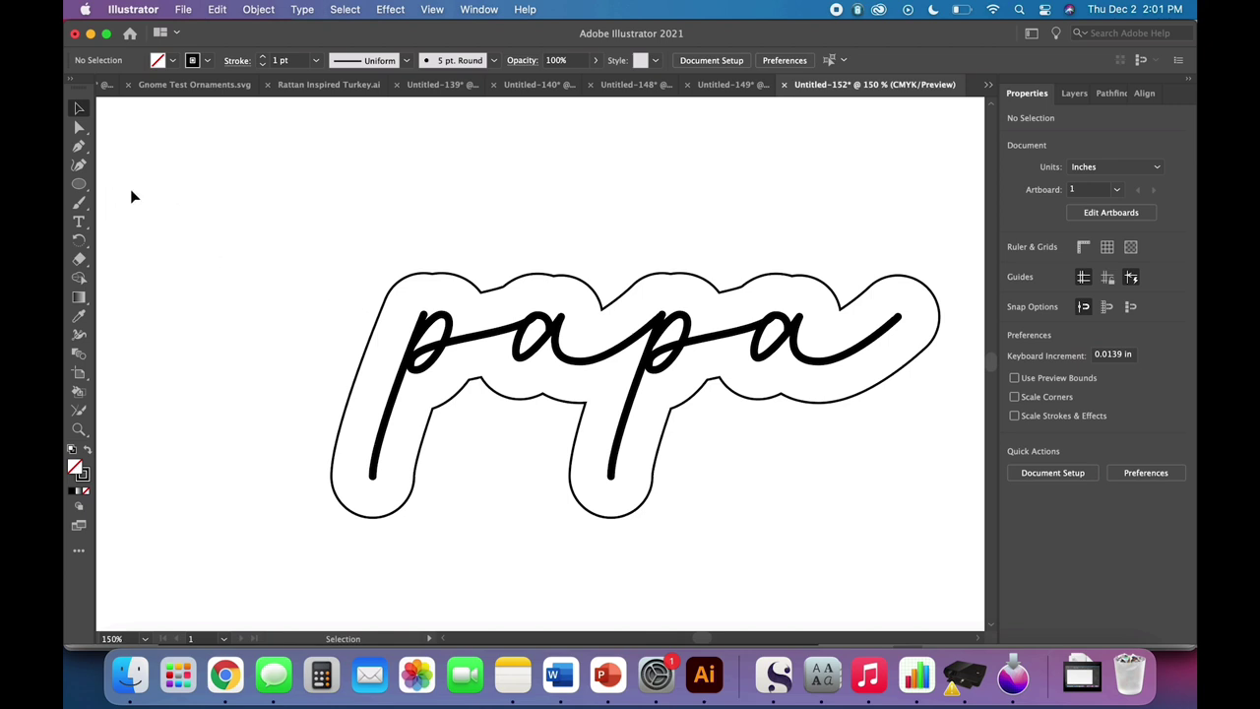
- Draw a 0.2 in circle to the left of the papa outline
click(79, 185)
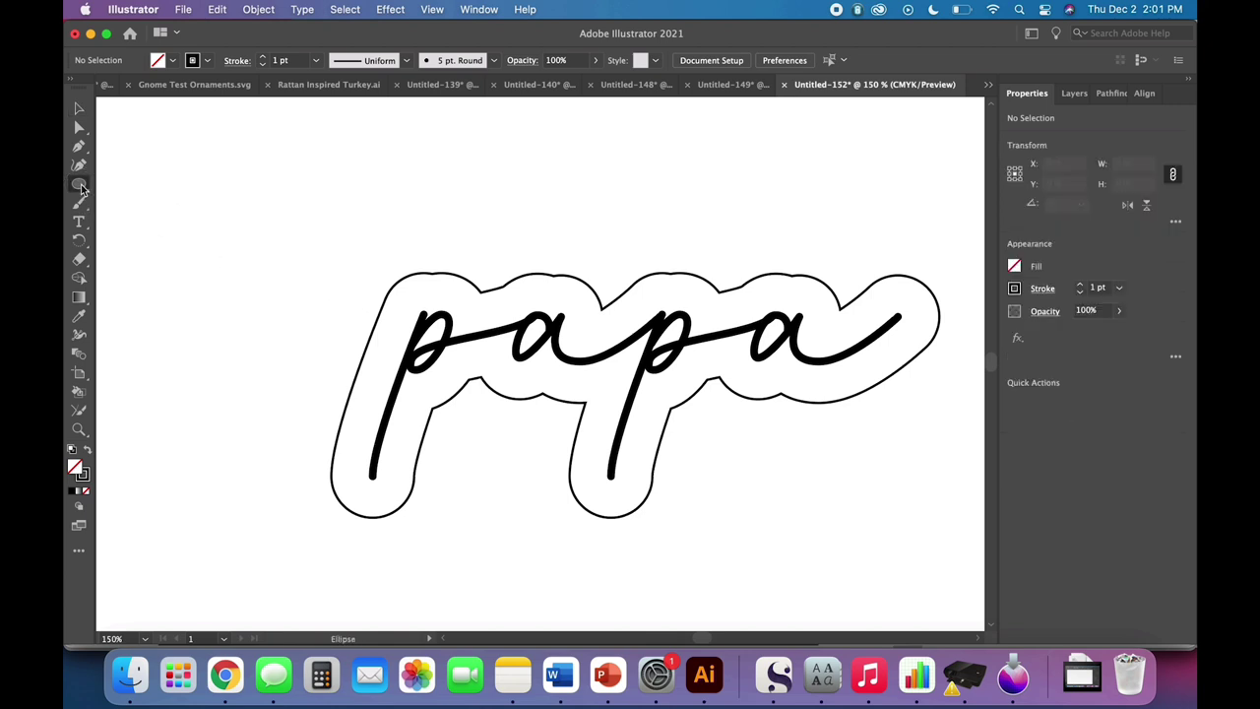
click(238, 295)
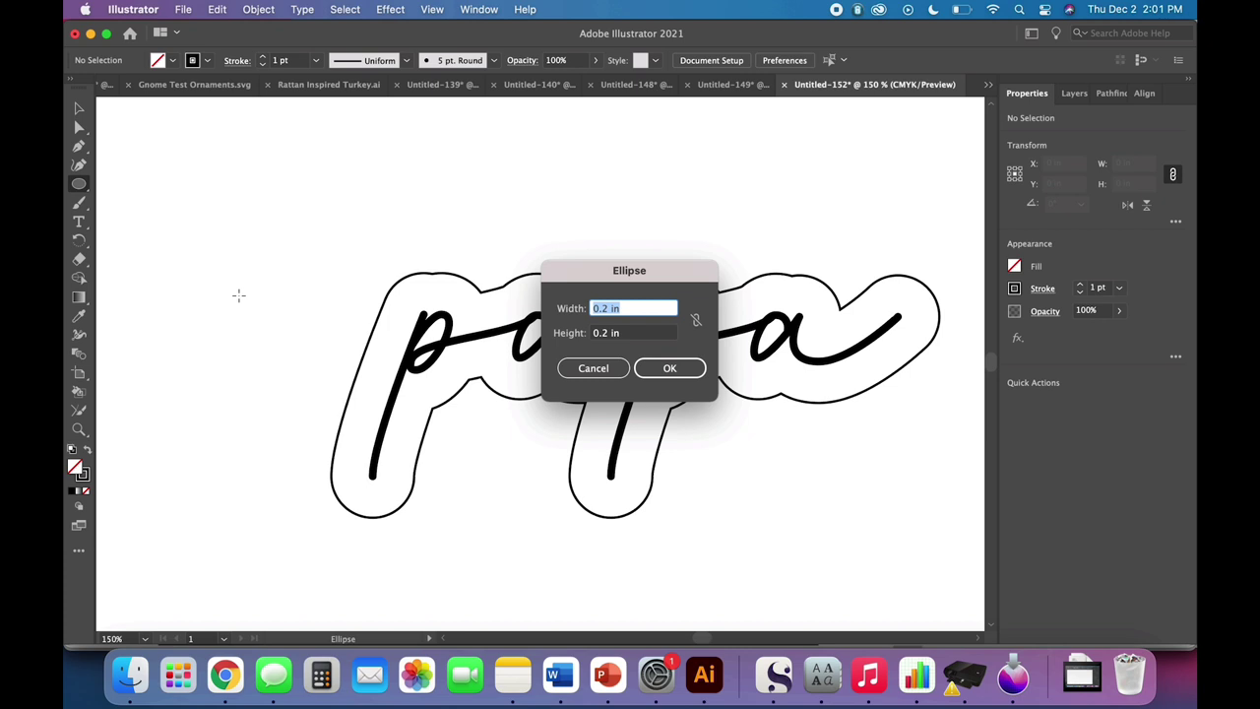
key(Return)
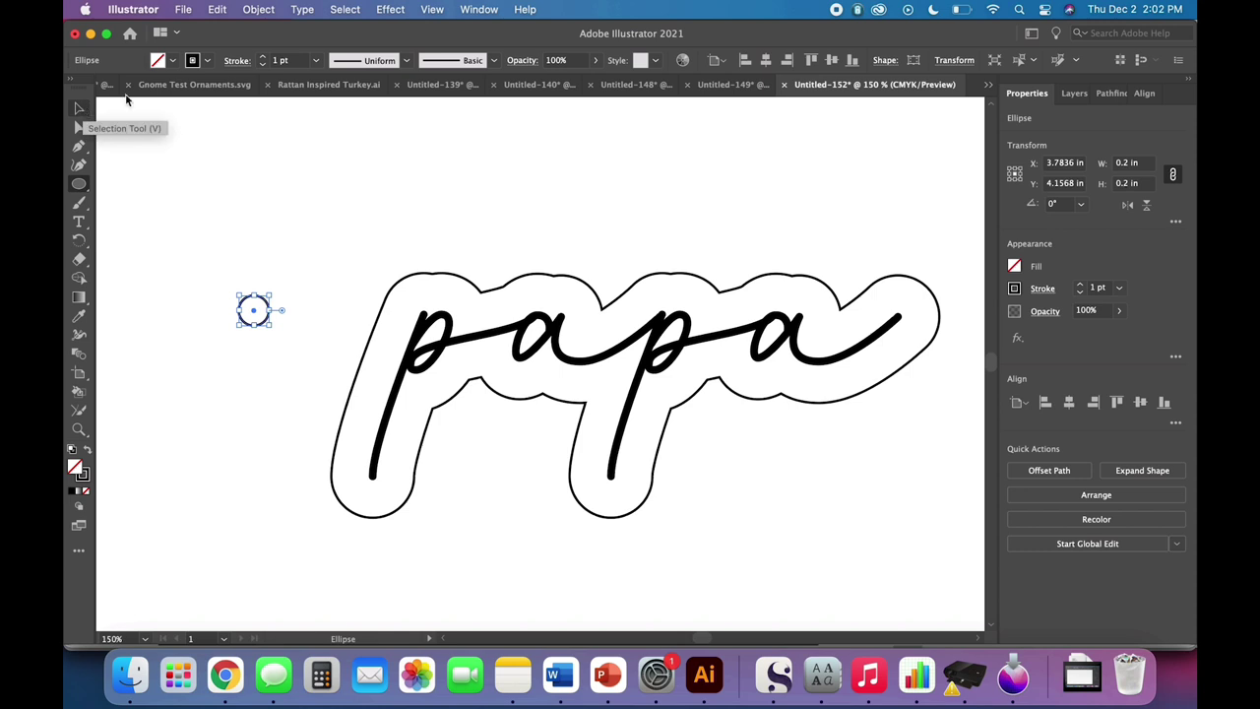
- Offset the small circle by 0.15 in to add a surrounding 0.5 in circle
click(248, 10)
mouse_move(254, 405)
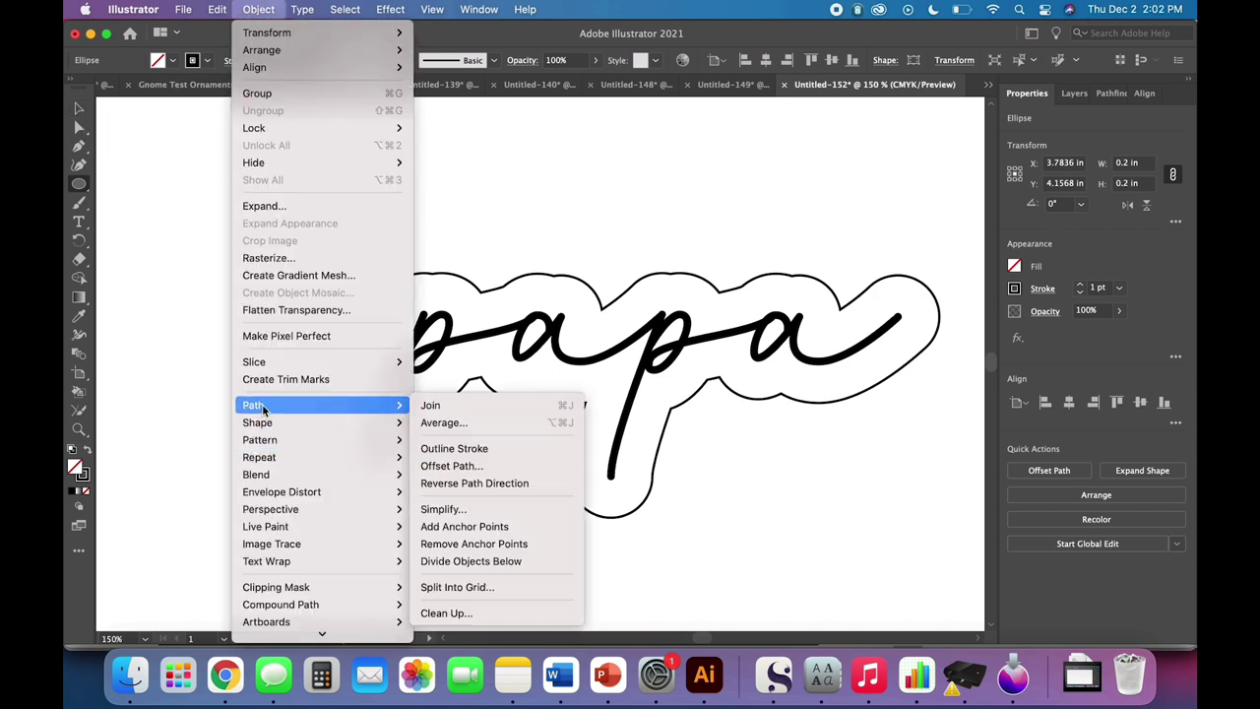
click(451, 462)
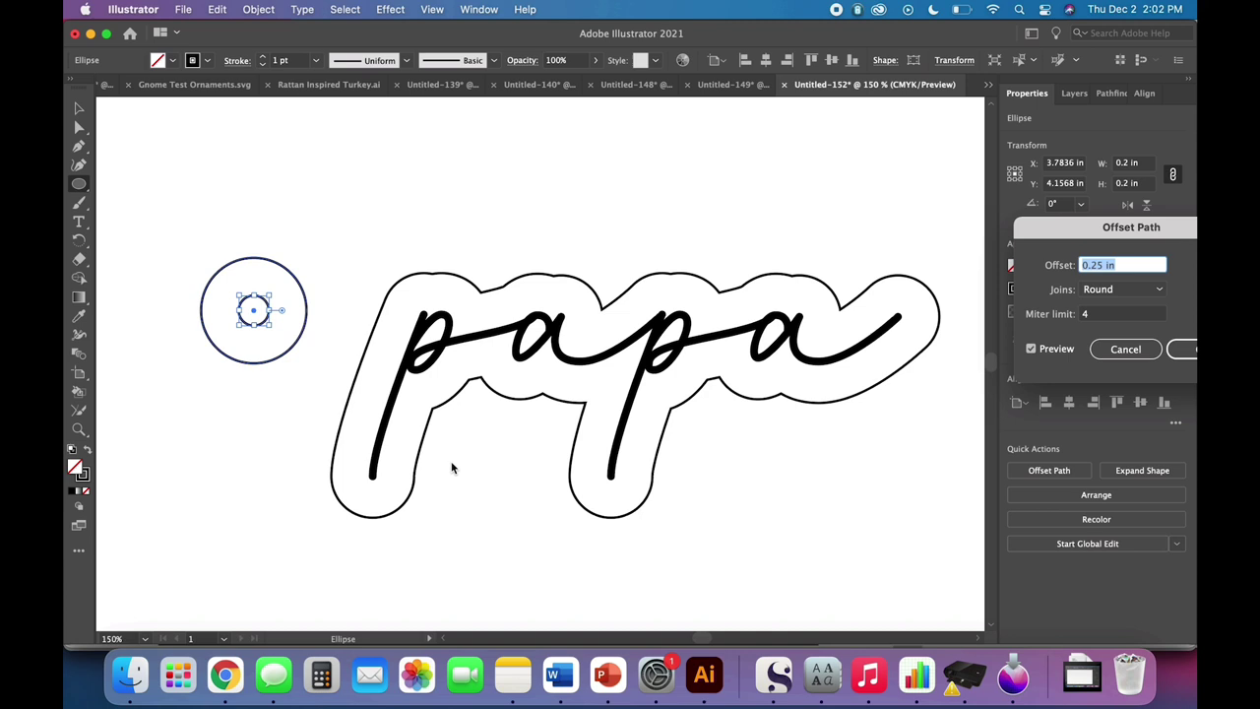
text(.15)
key(Tab)
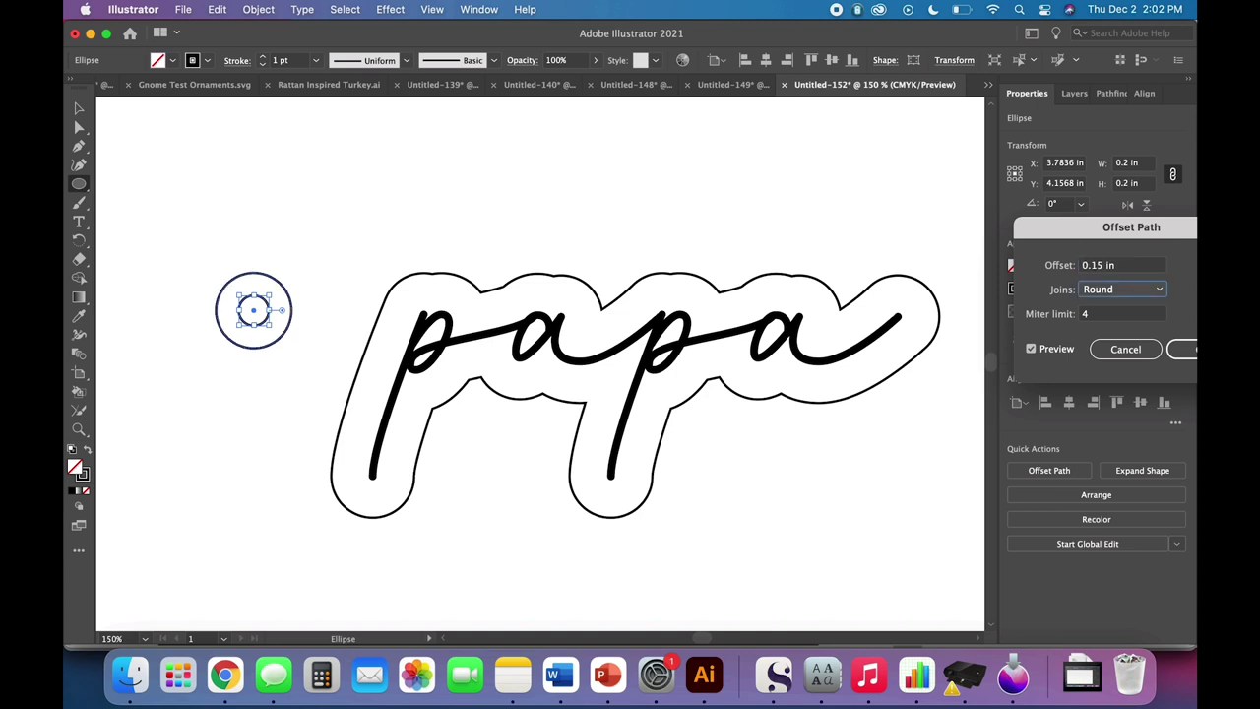
key(Return)
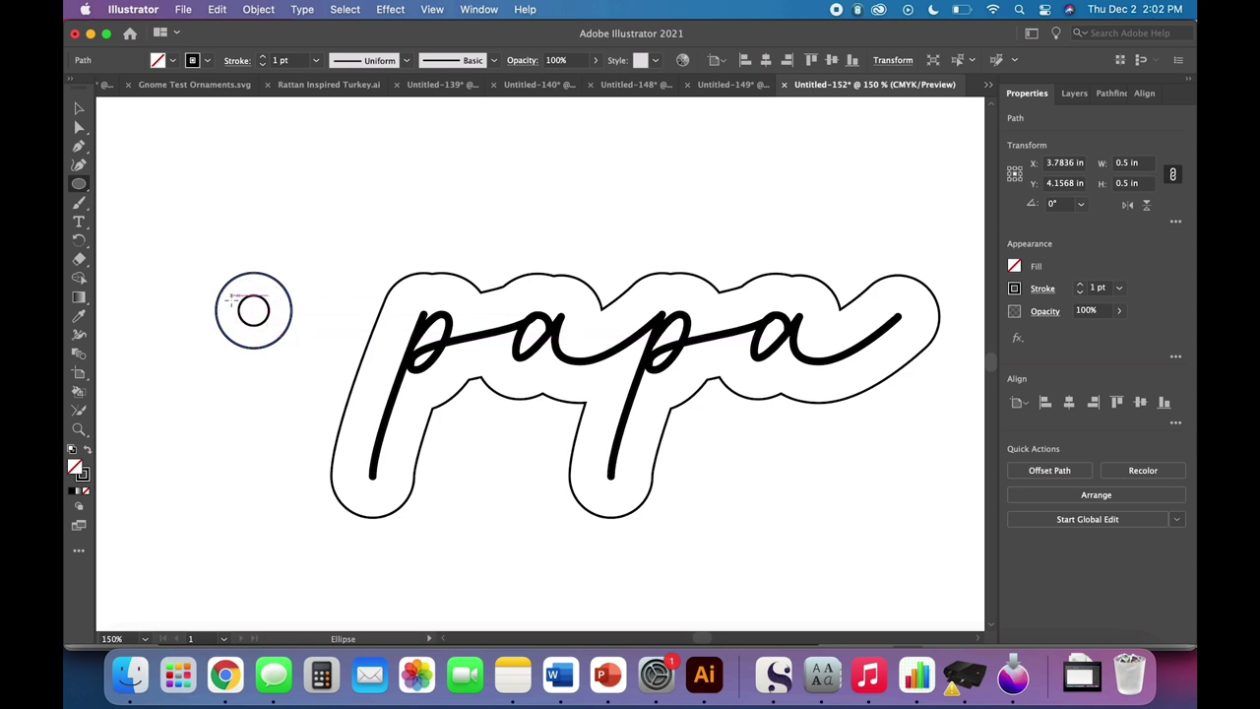
click(80, 109)
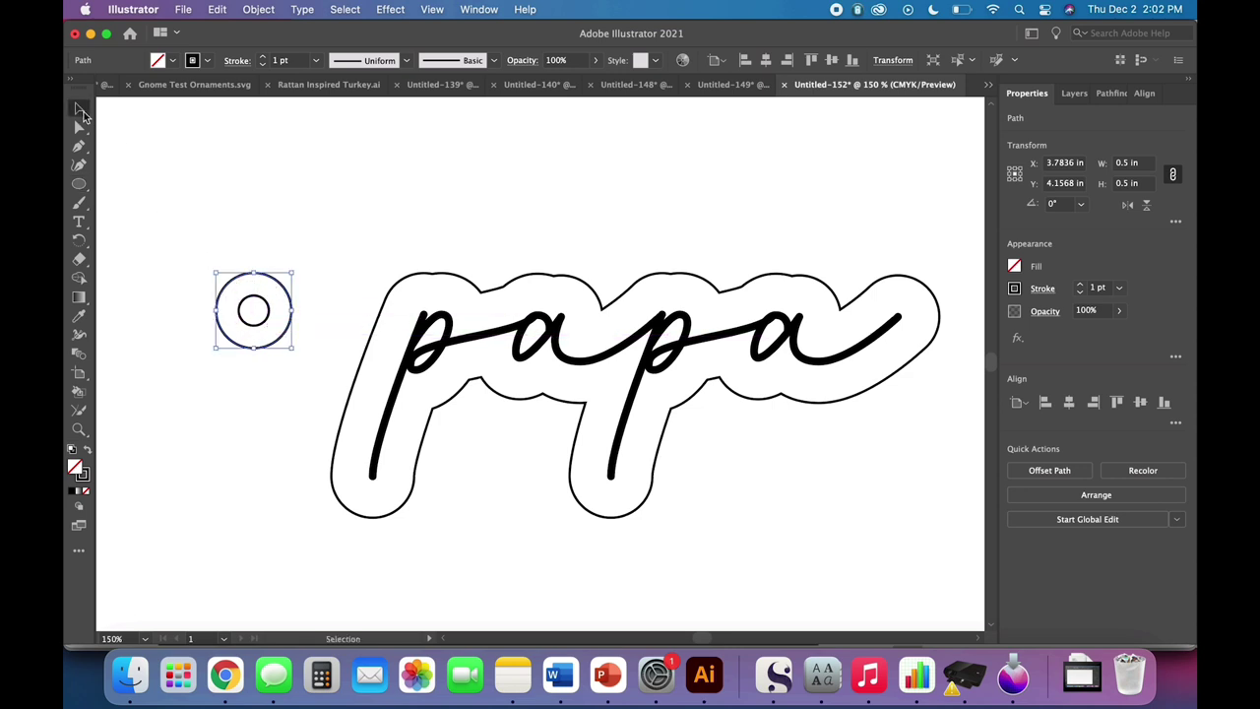
click(184, 309)
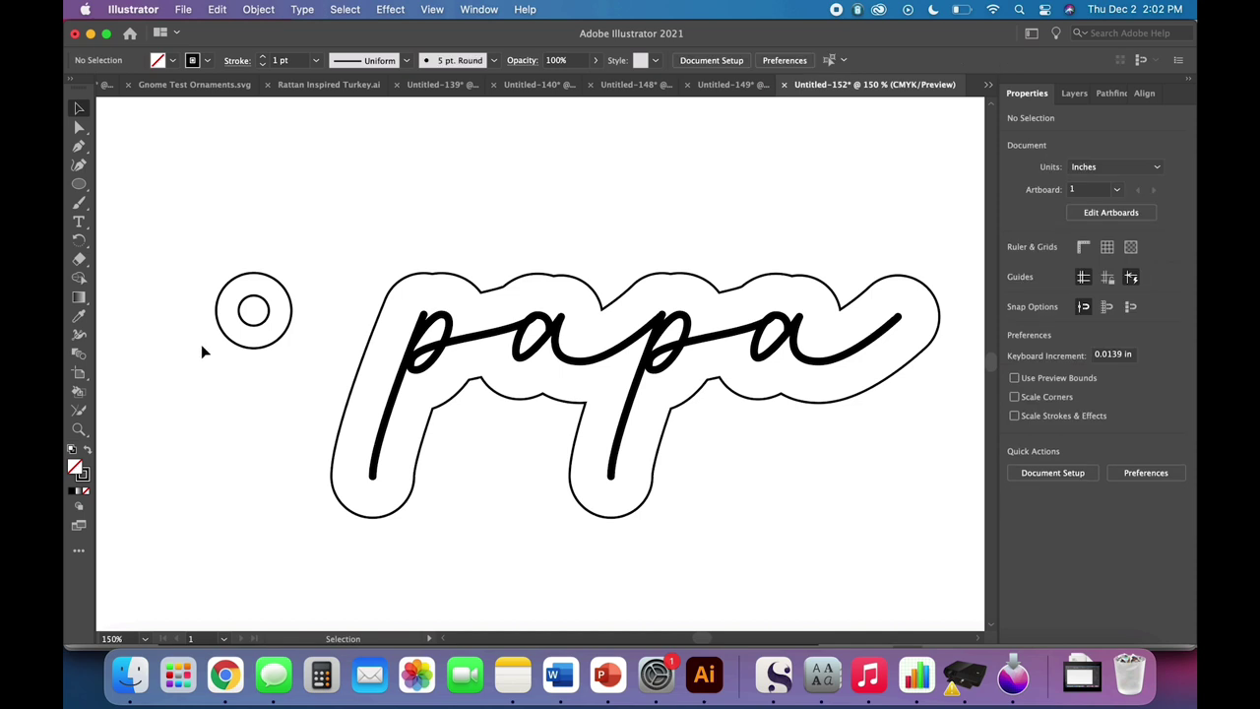
- Bring the small inner circle in front of the larger circle
click(258, 323)
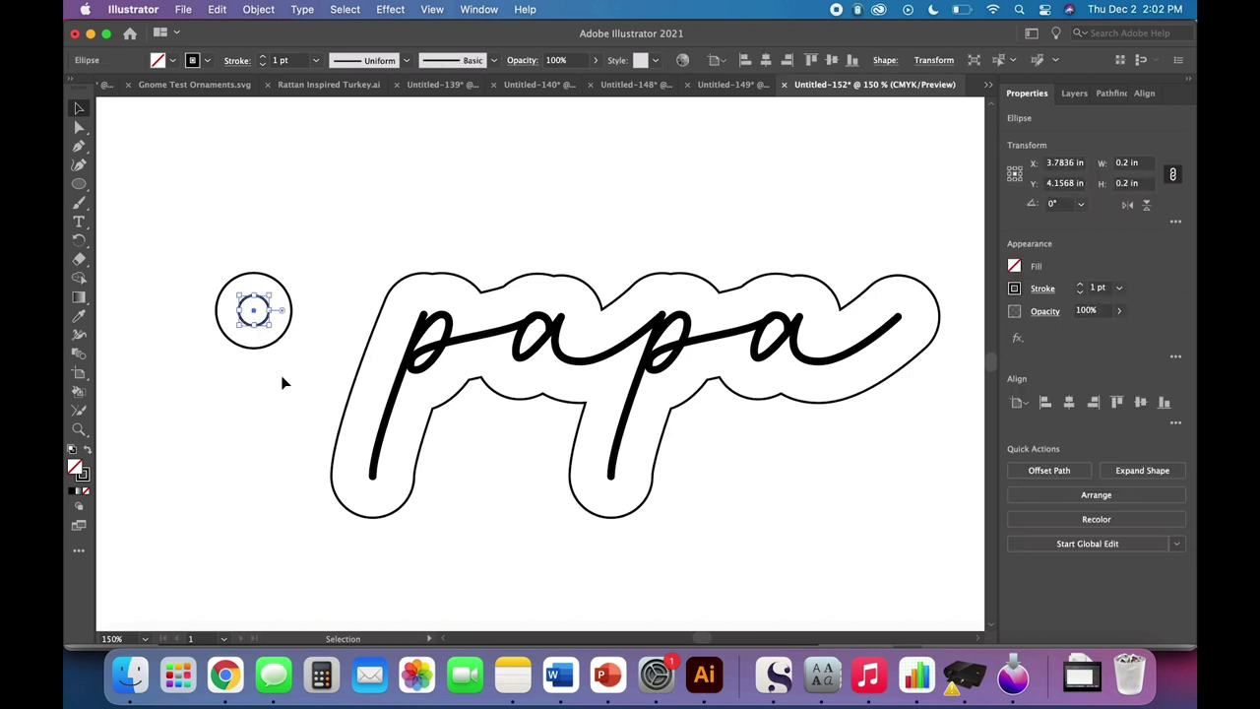
click(262, 11)
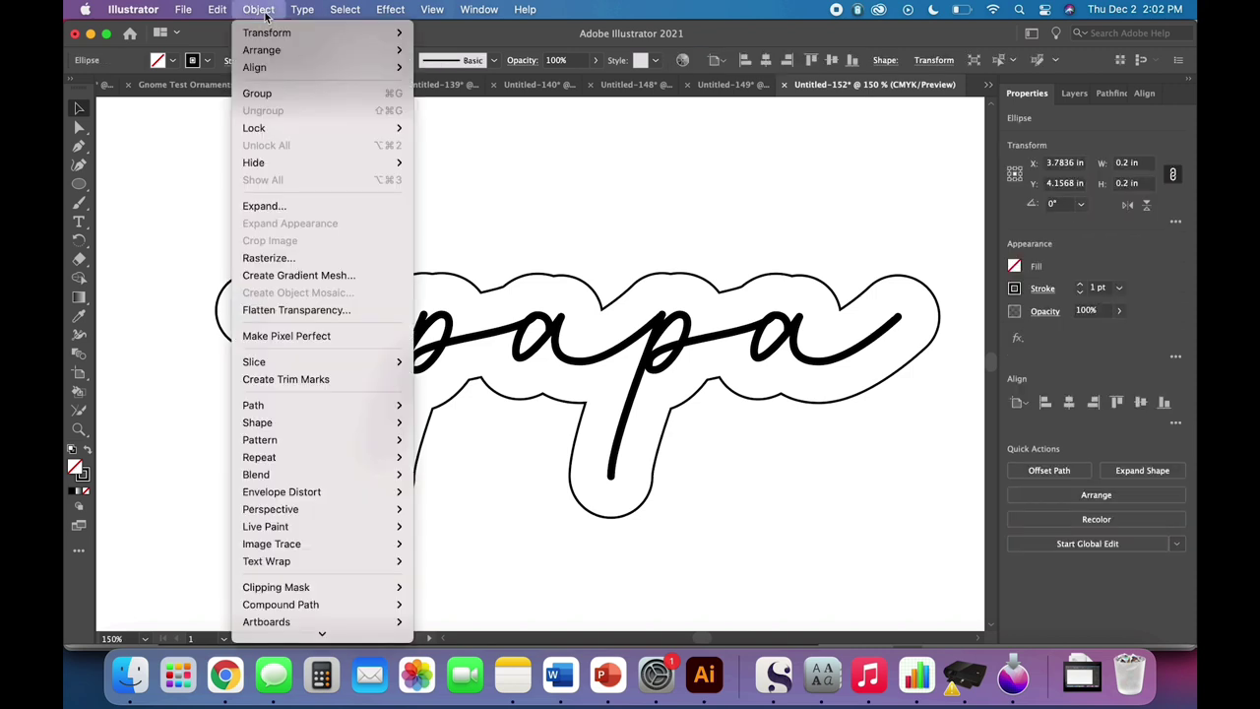
mouse_move(330, 56)
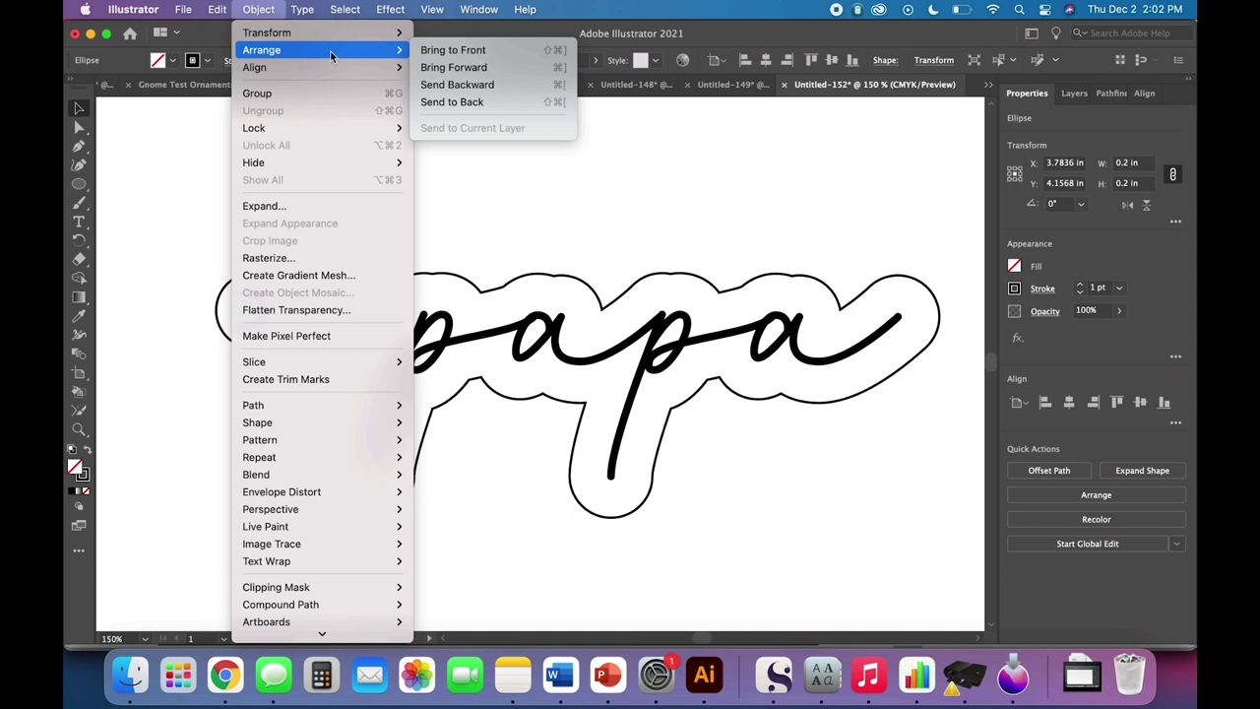
click(453, 50)
click(238, 232)
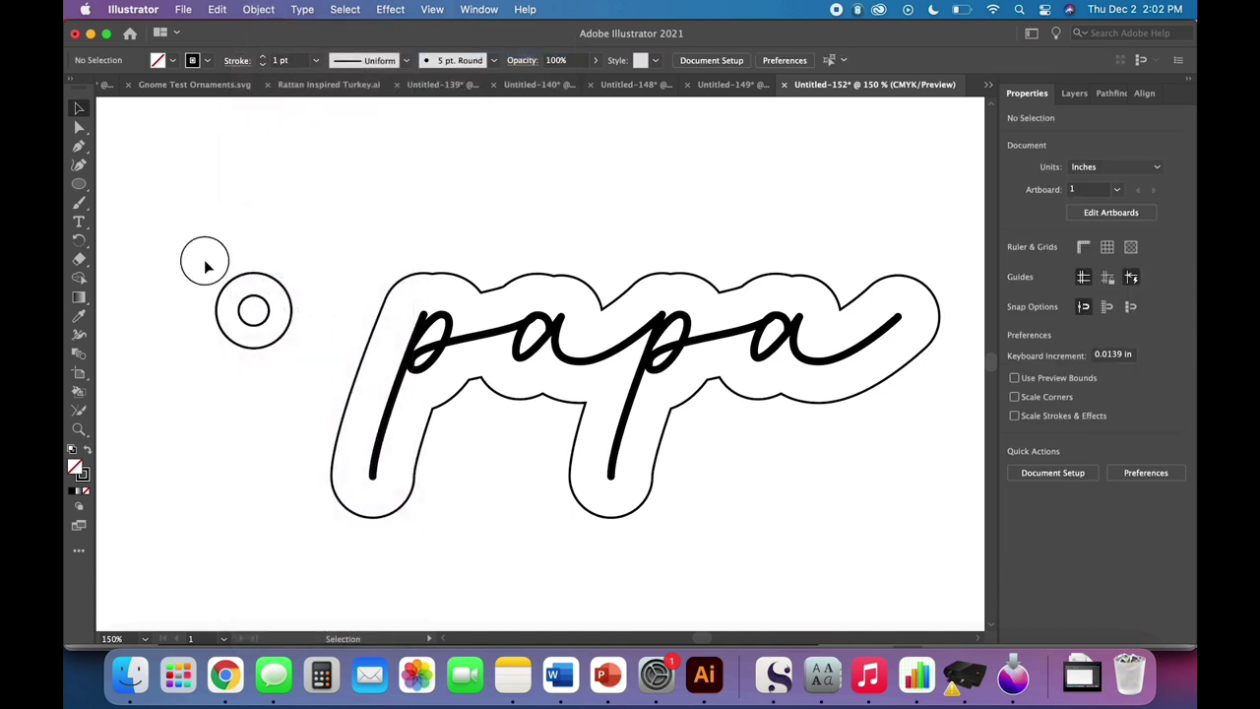
- Cut the inner circle out of the outer one with Minus Front, leaving an unfilled black-outlined ring
drag(206, 264, 302, 396)
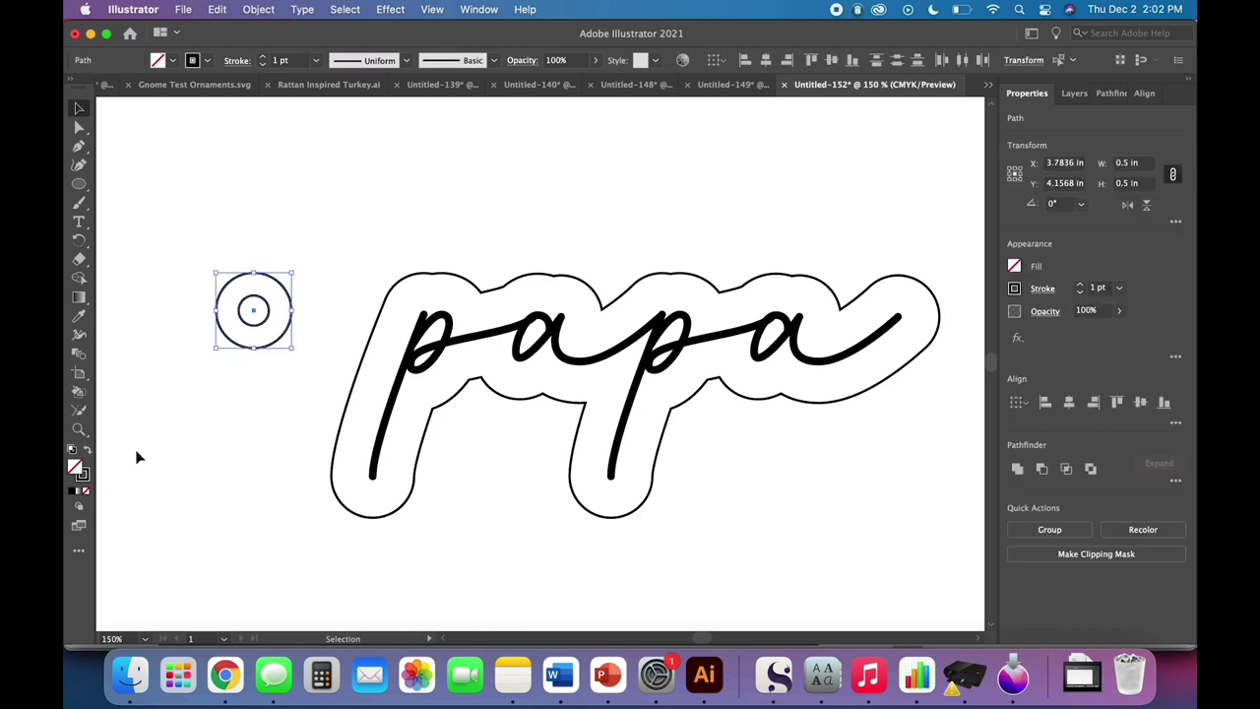
click(87, 451)
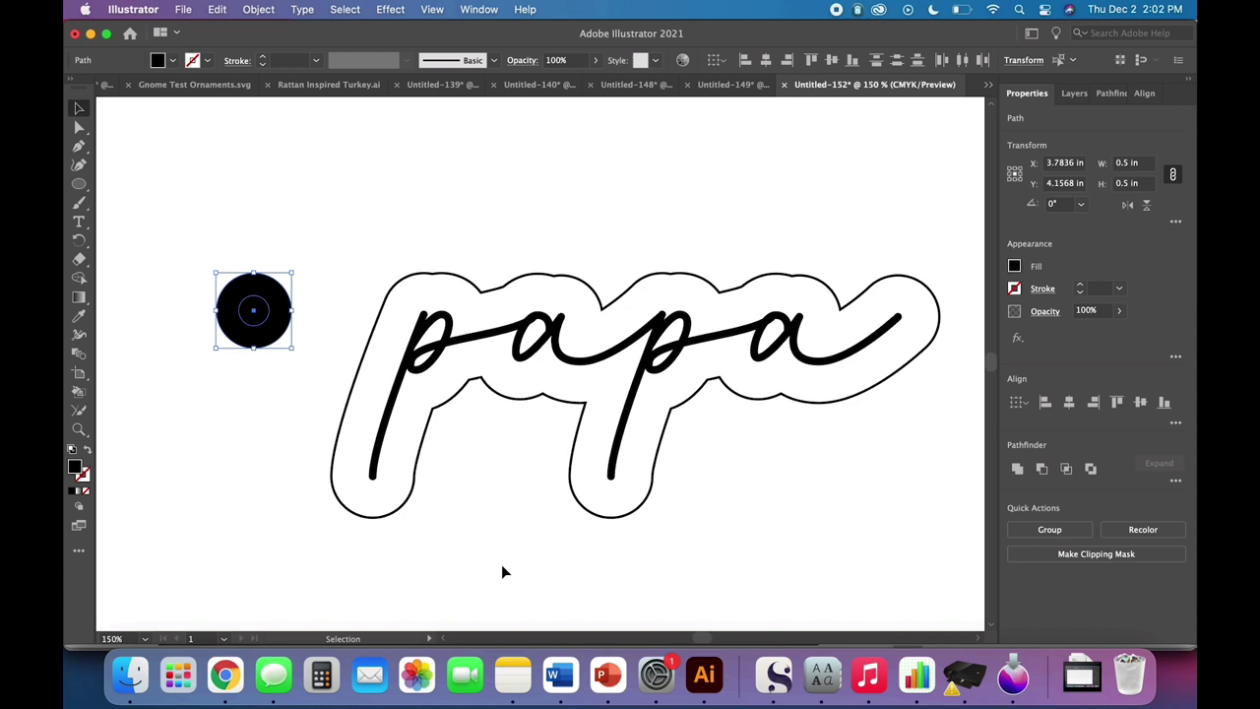
click(1042, 470)
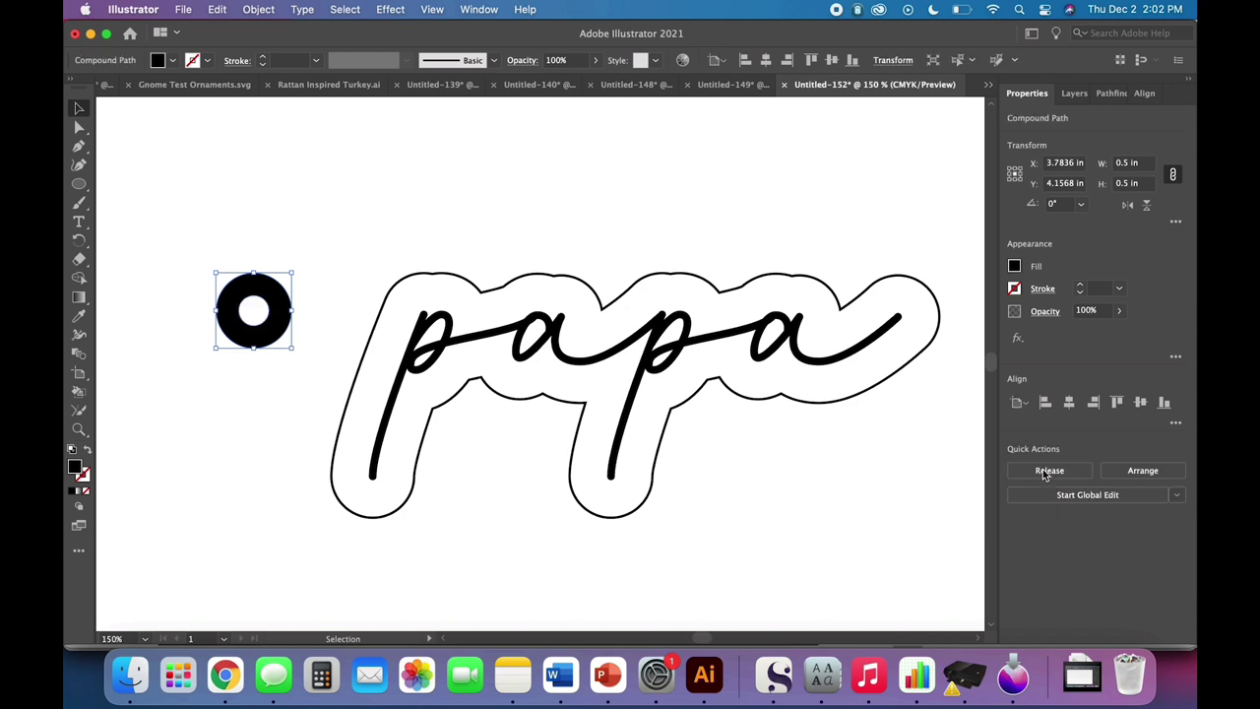
click(492, 10)
click(492, 10)
click(325, 197)
click(280, 317)
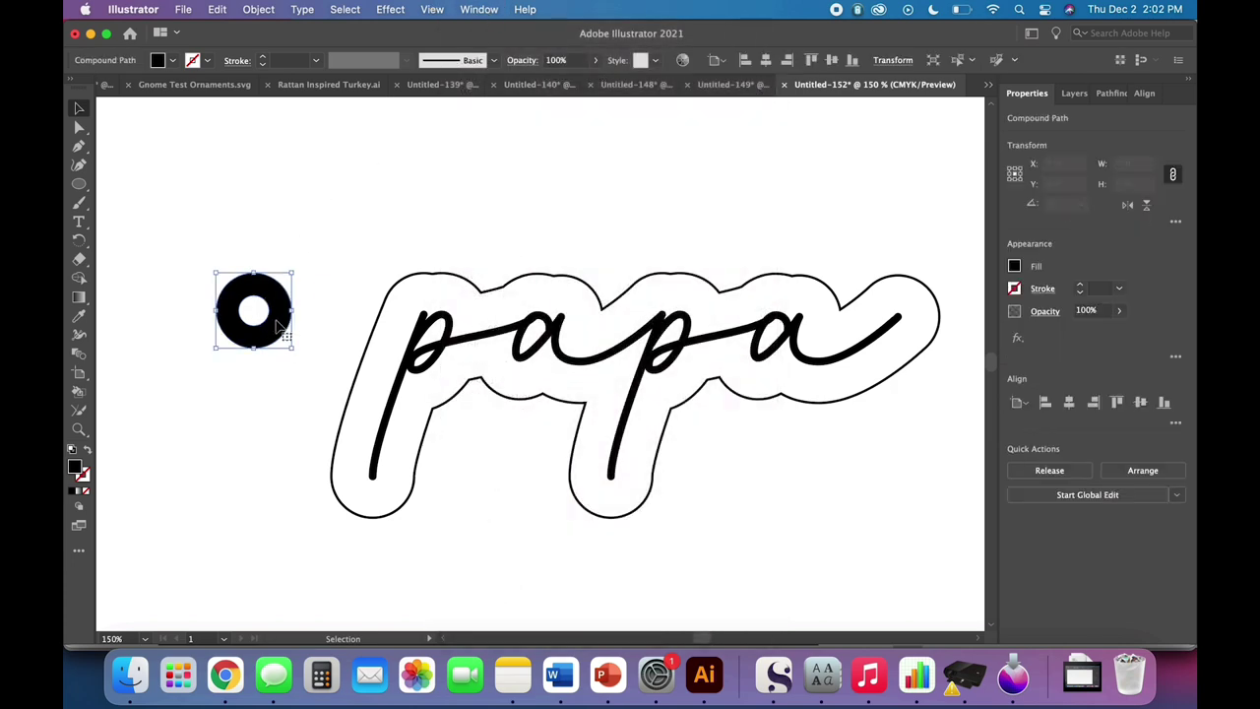
click(86, 450)
click(211, 472)
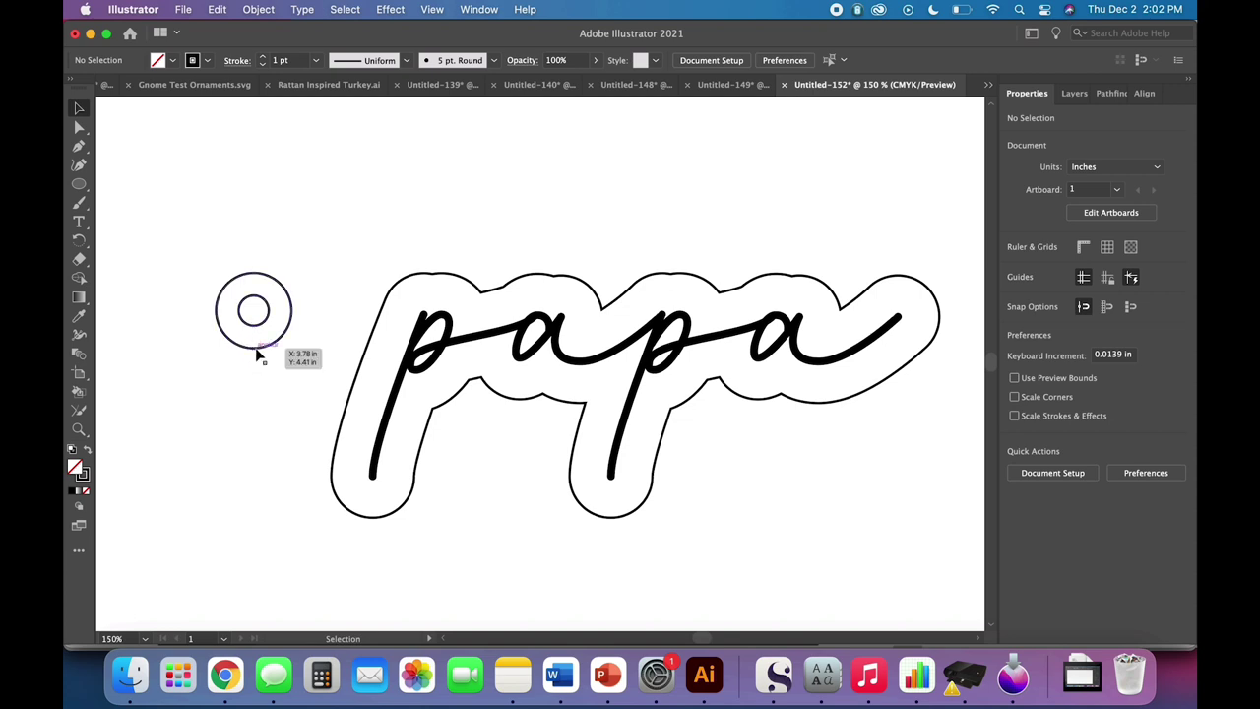
- Move the ring onto the left end of the papa outline, just beside the first p
drag(256, 352, 356, 381)
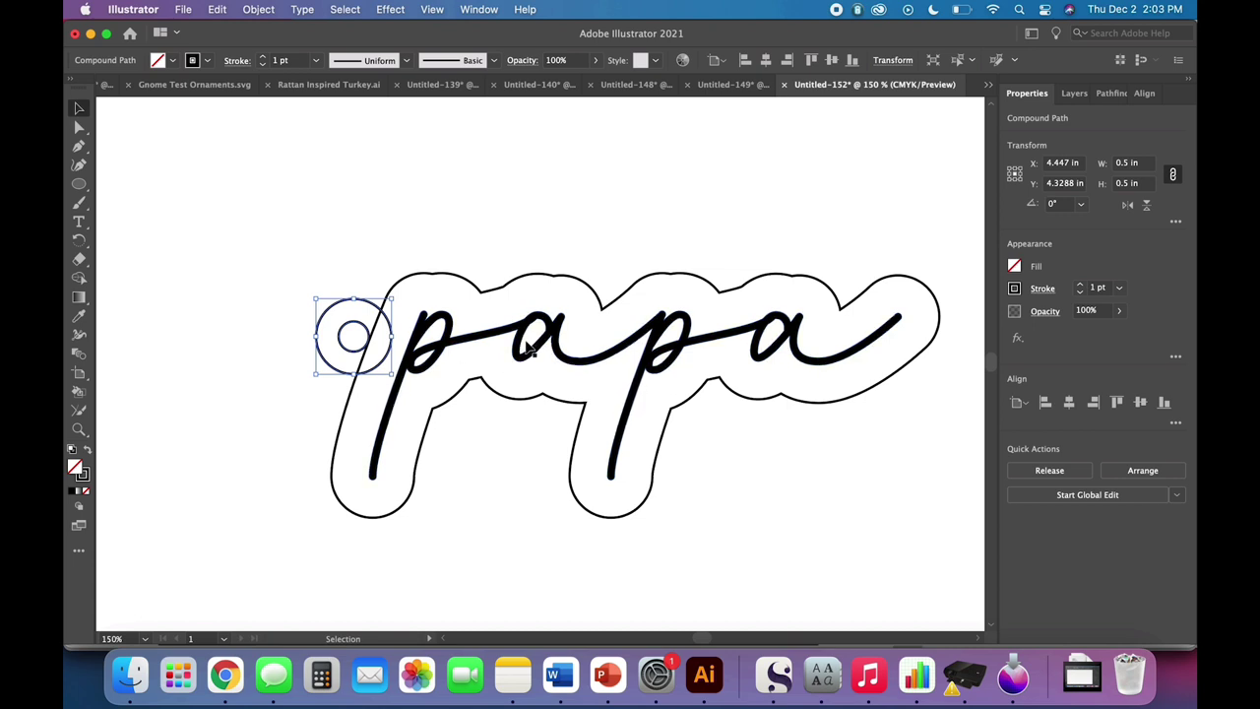
click(272, 455)
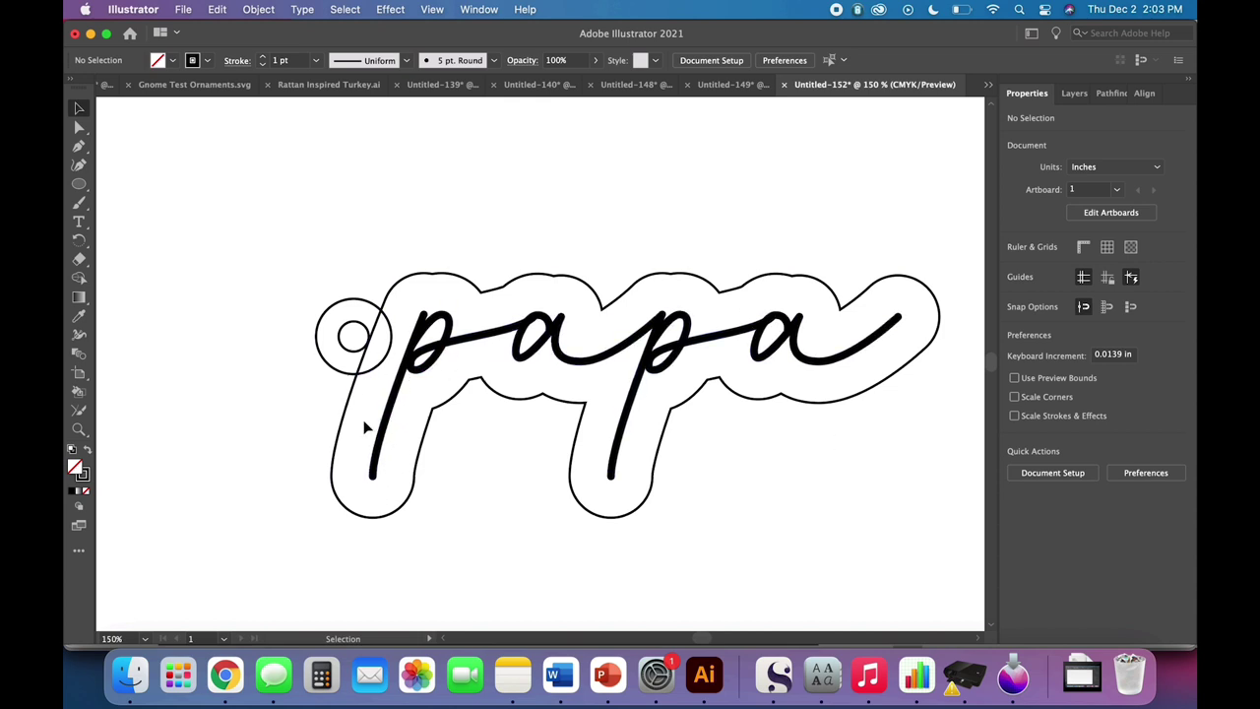
drag(352, 264, 404, 308)
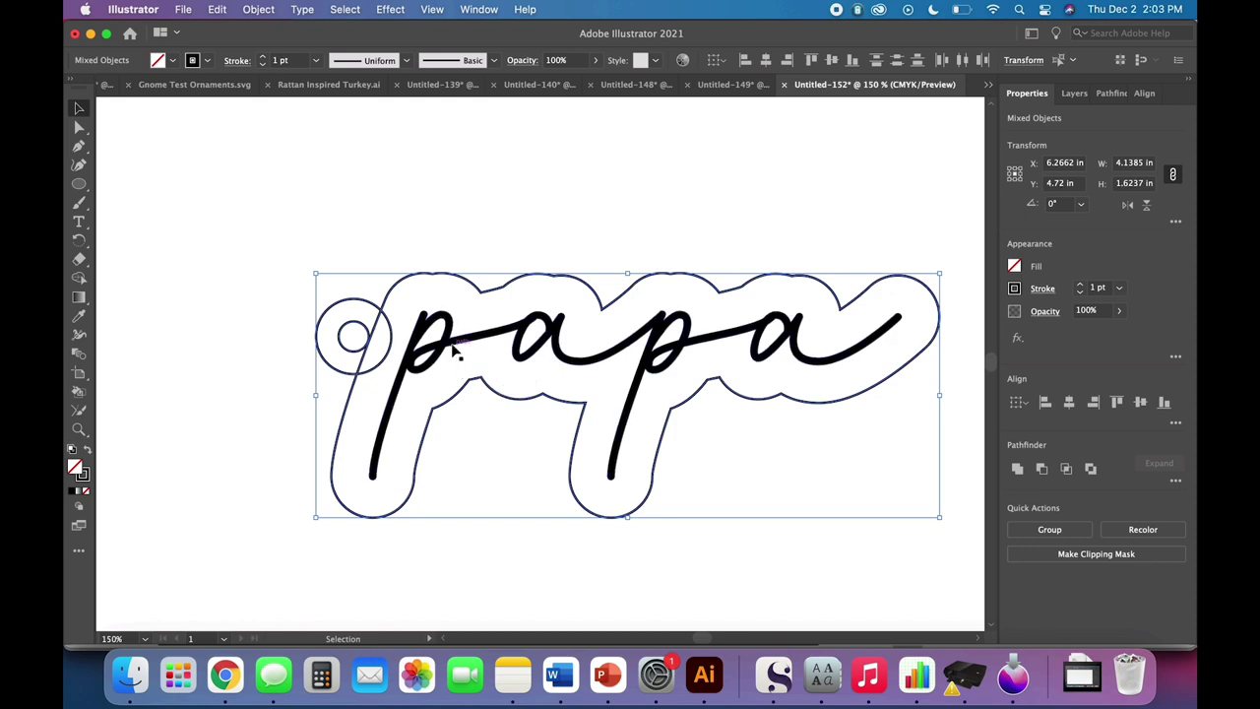
key(super+equal)
key(super+equal)
key(super+equal)
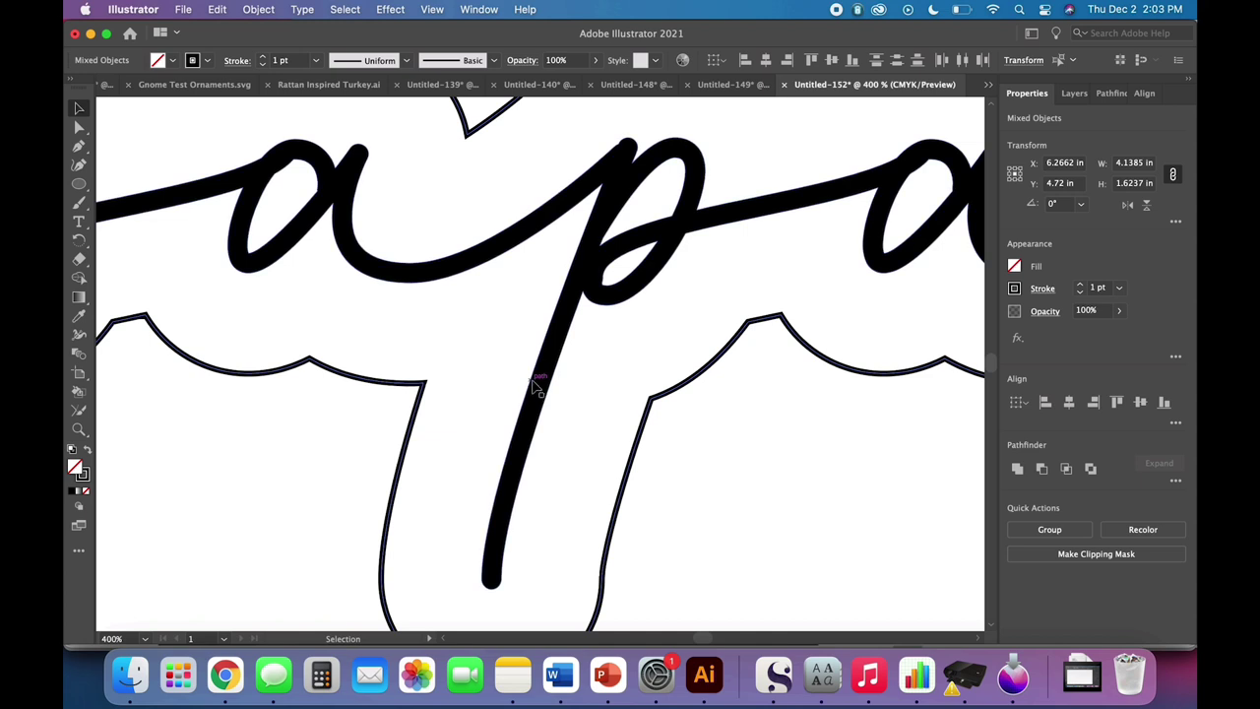
key(super+minus)
key(super+minus)
key(super+minus)
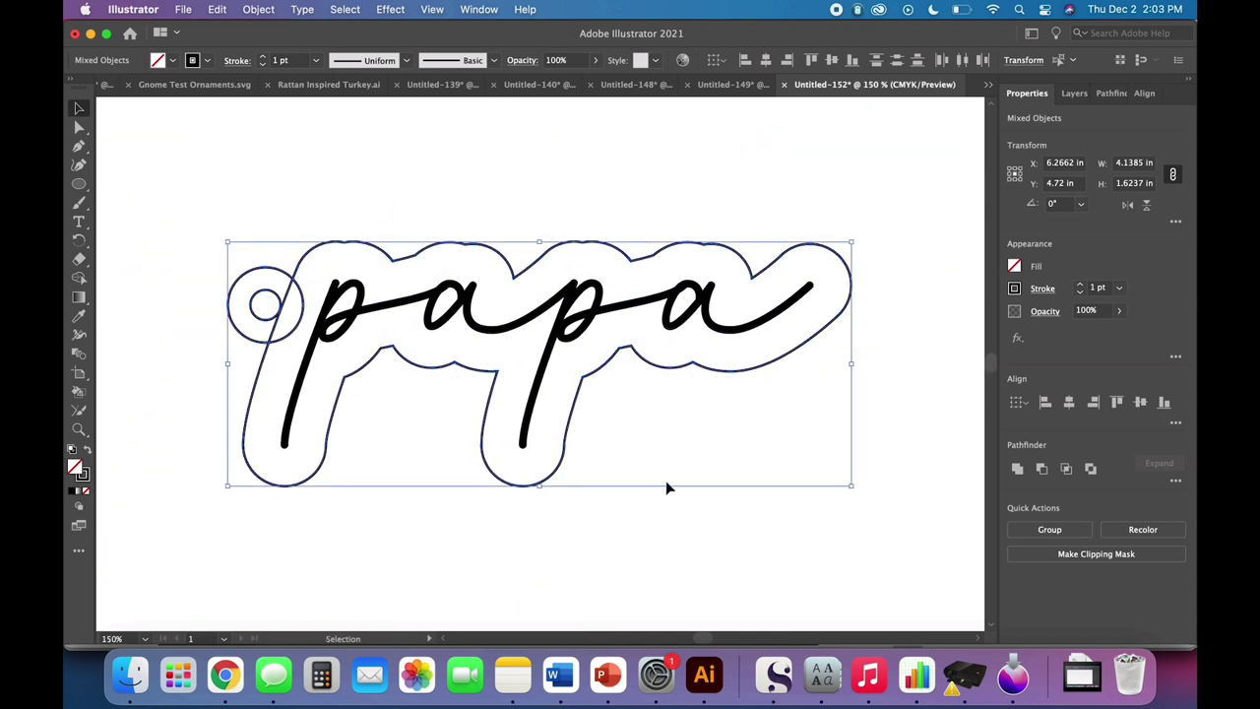
click(696, 527)
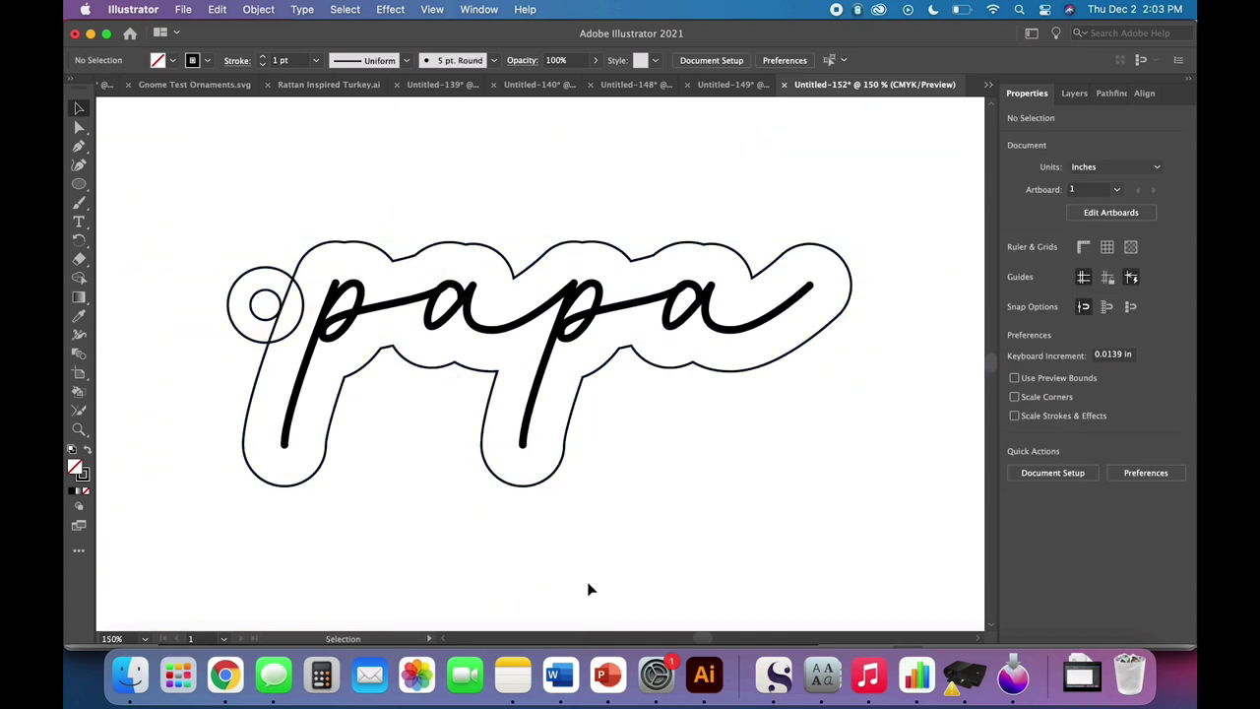
- Unite the ring and papa outline into one backing shape with a hanging hole
drag(227, 328, 267, 386)
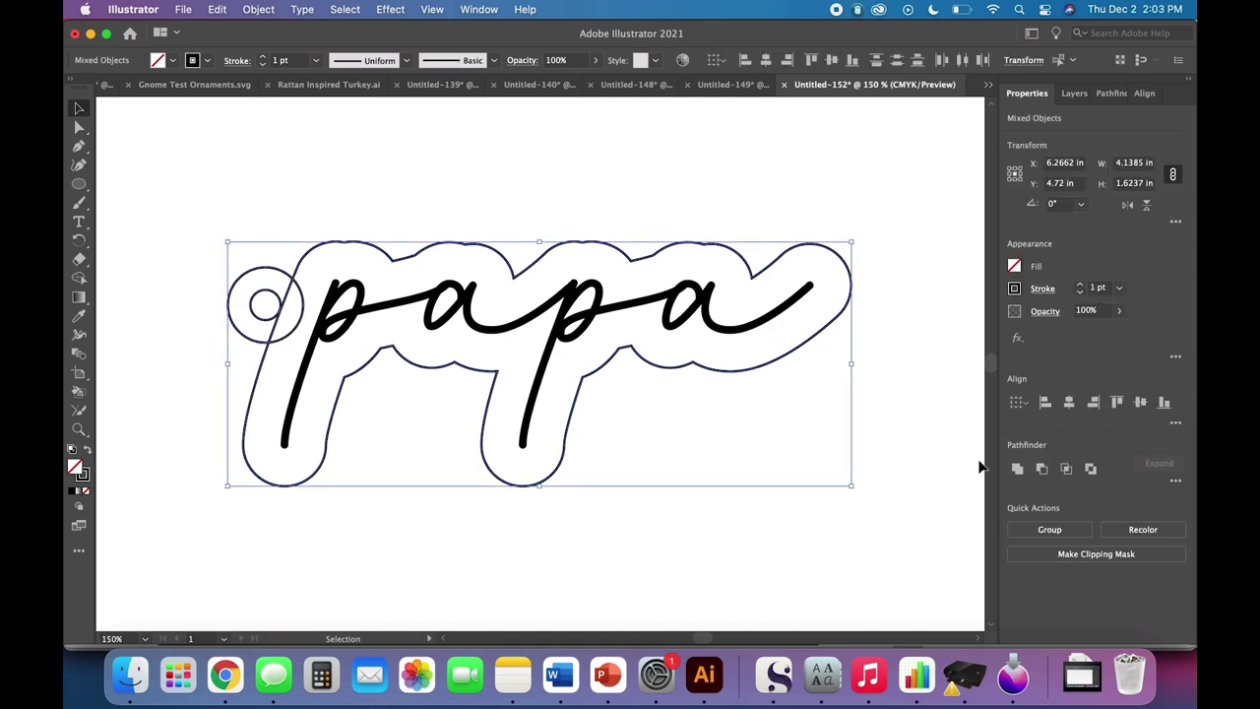
click(1017, 469)
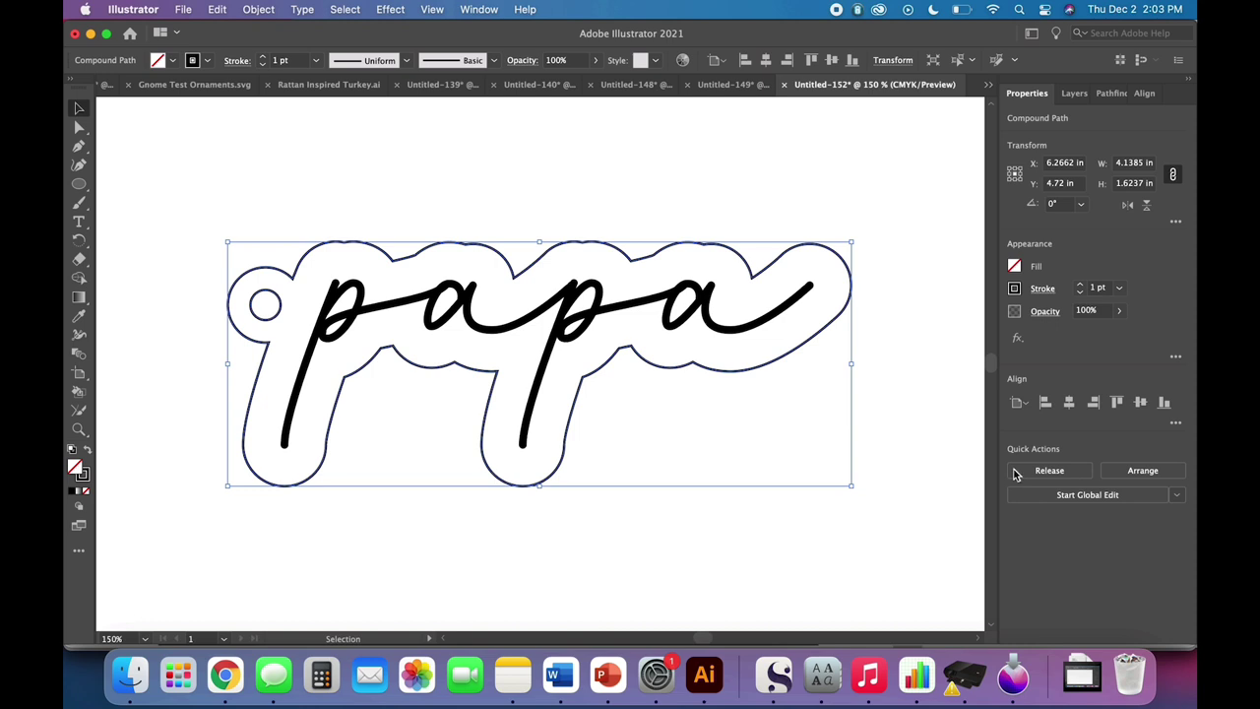
click(905, 504)
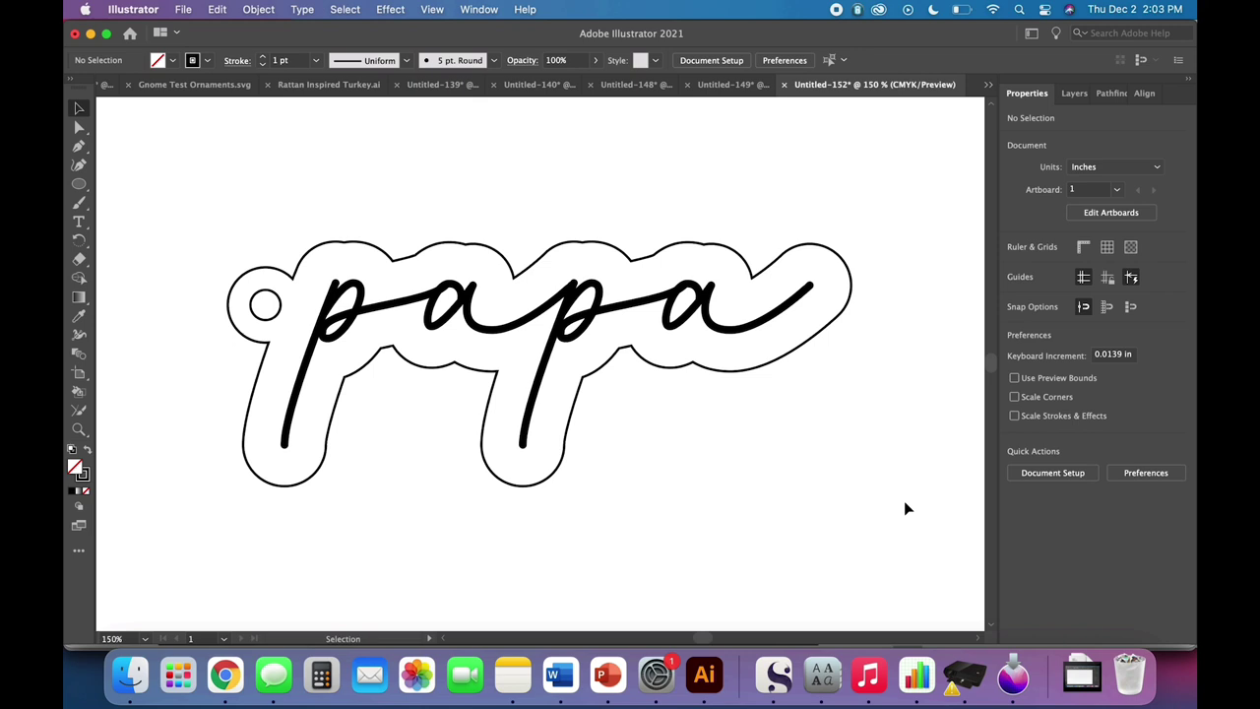
key(super+minus)
key(super+minus)
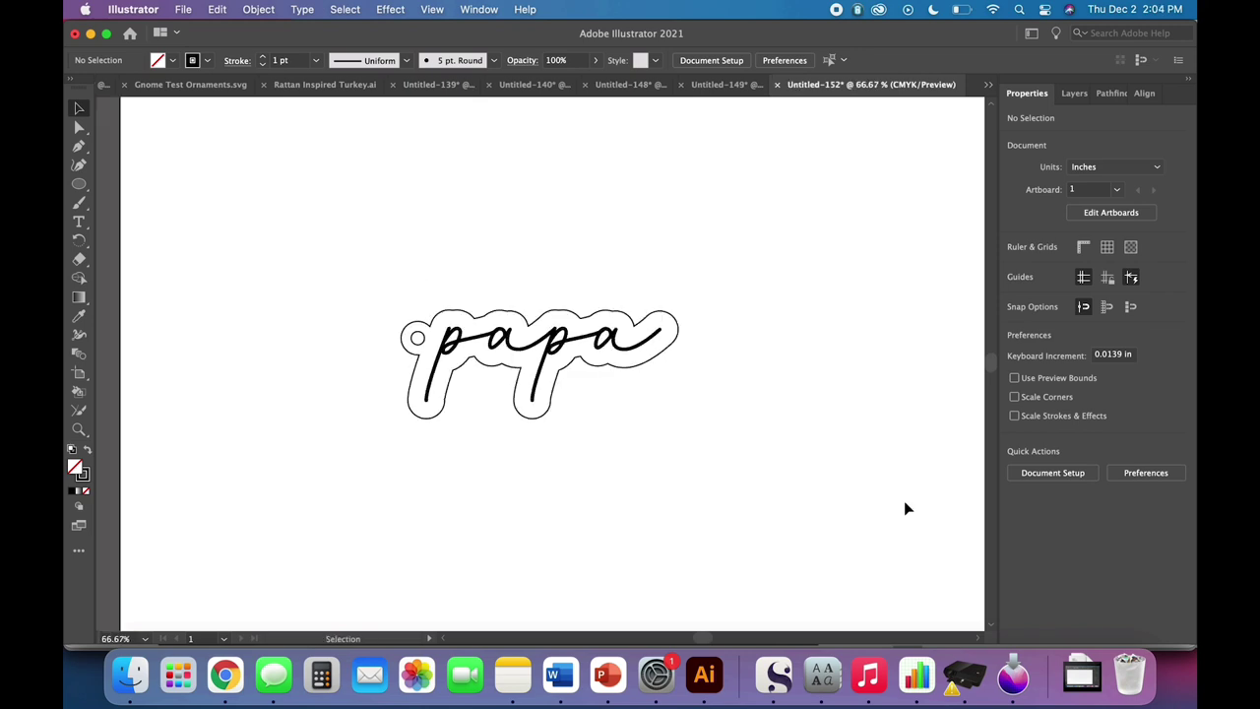
scroll(565, 444, right, 3)
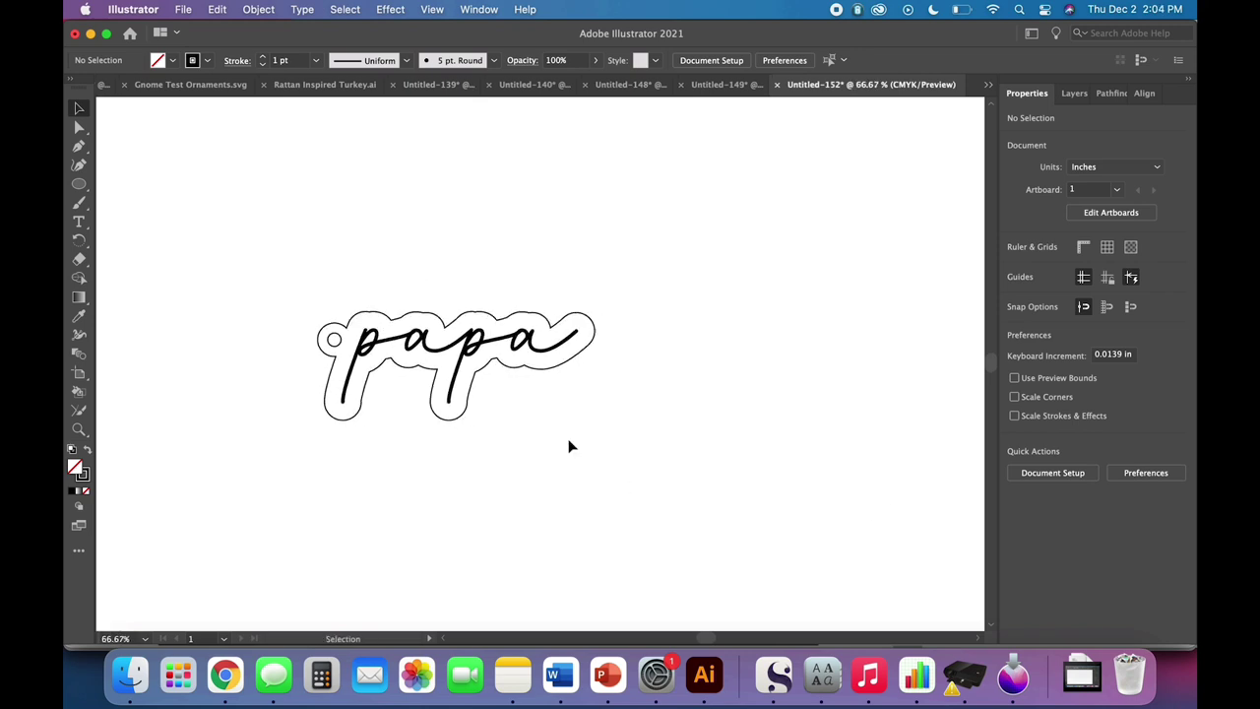
click(463, 371)
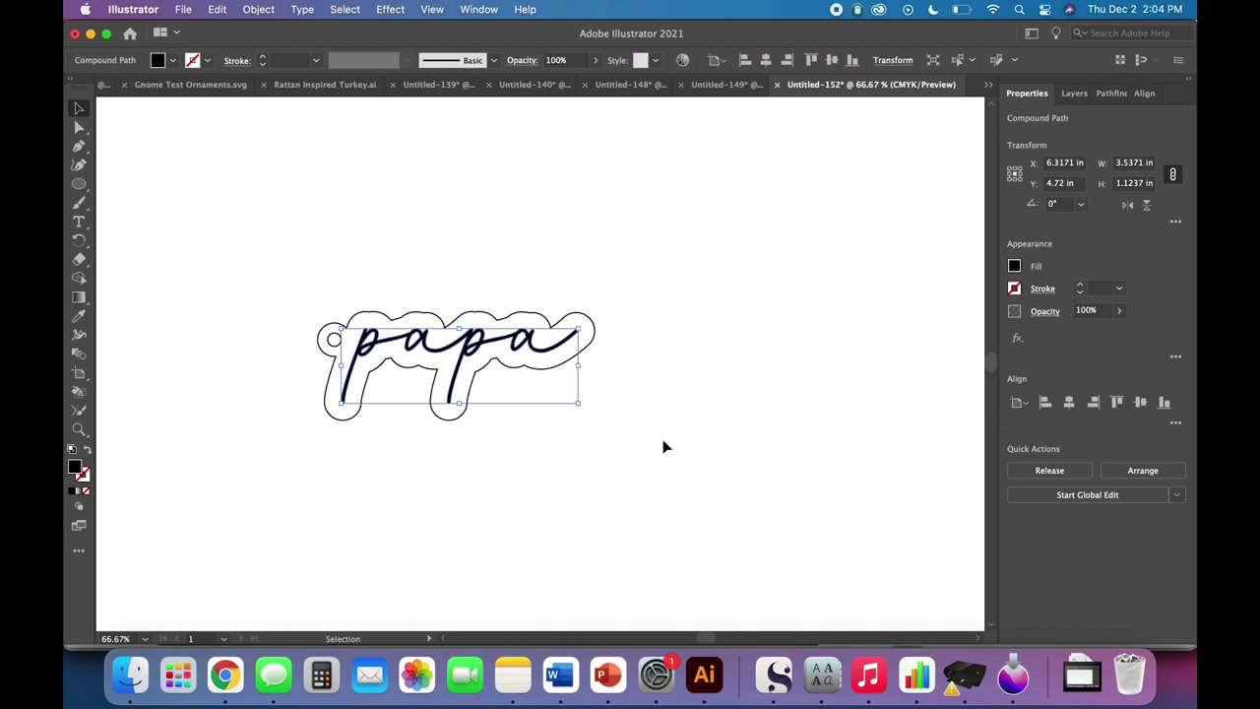
- Duplicate the papa lettering and place the copy below and right of the tag
key(a)
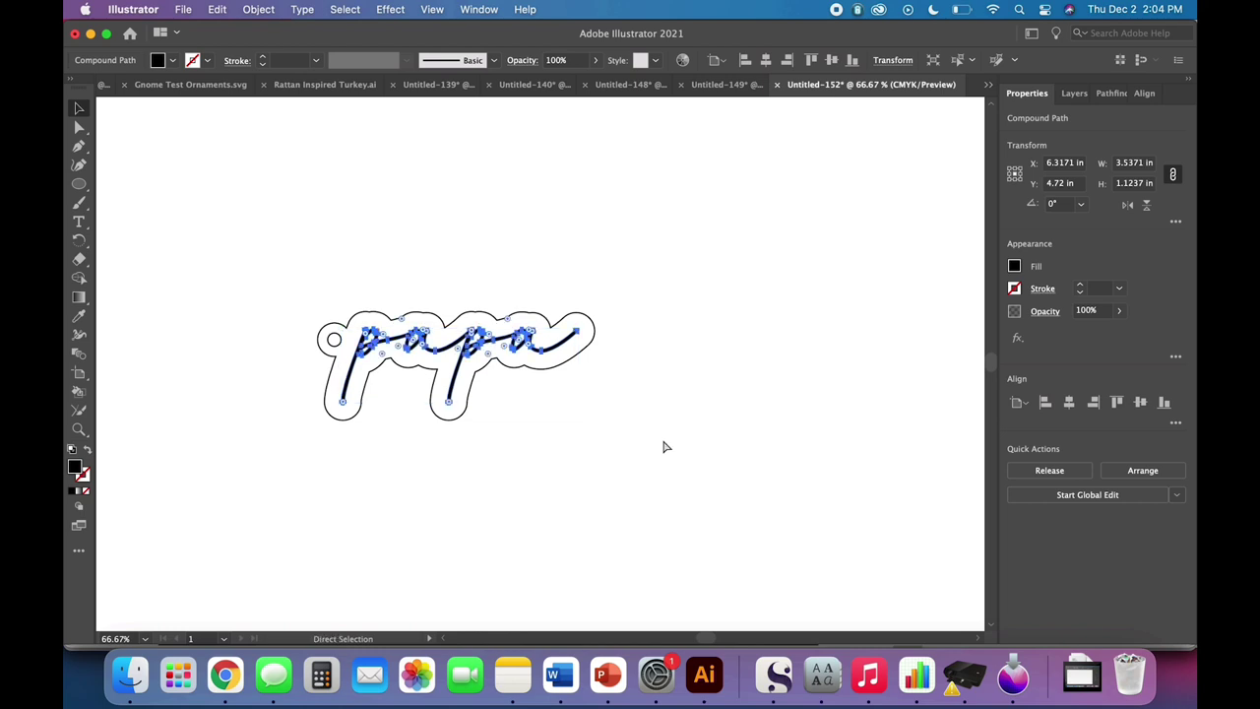
key(v)
key(super+c)
key(super+v)
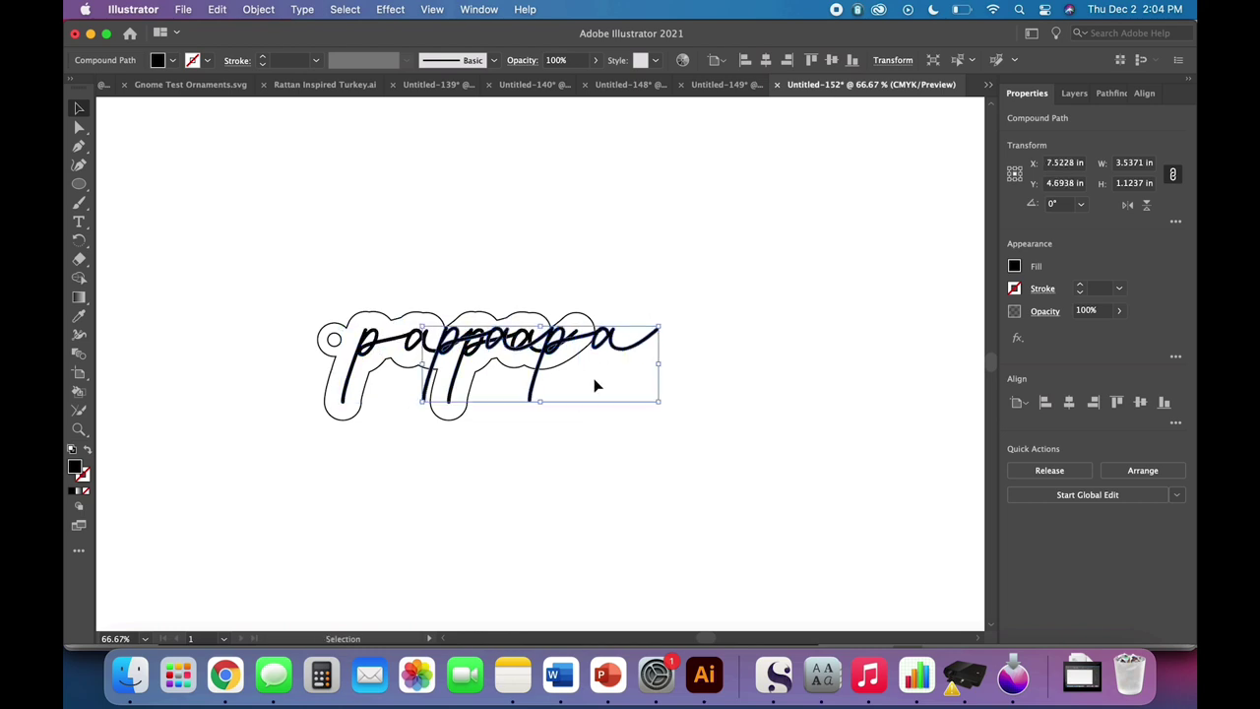
drag(657, 328, 830, 414)
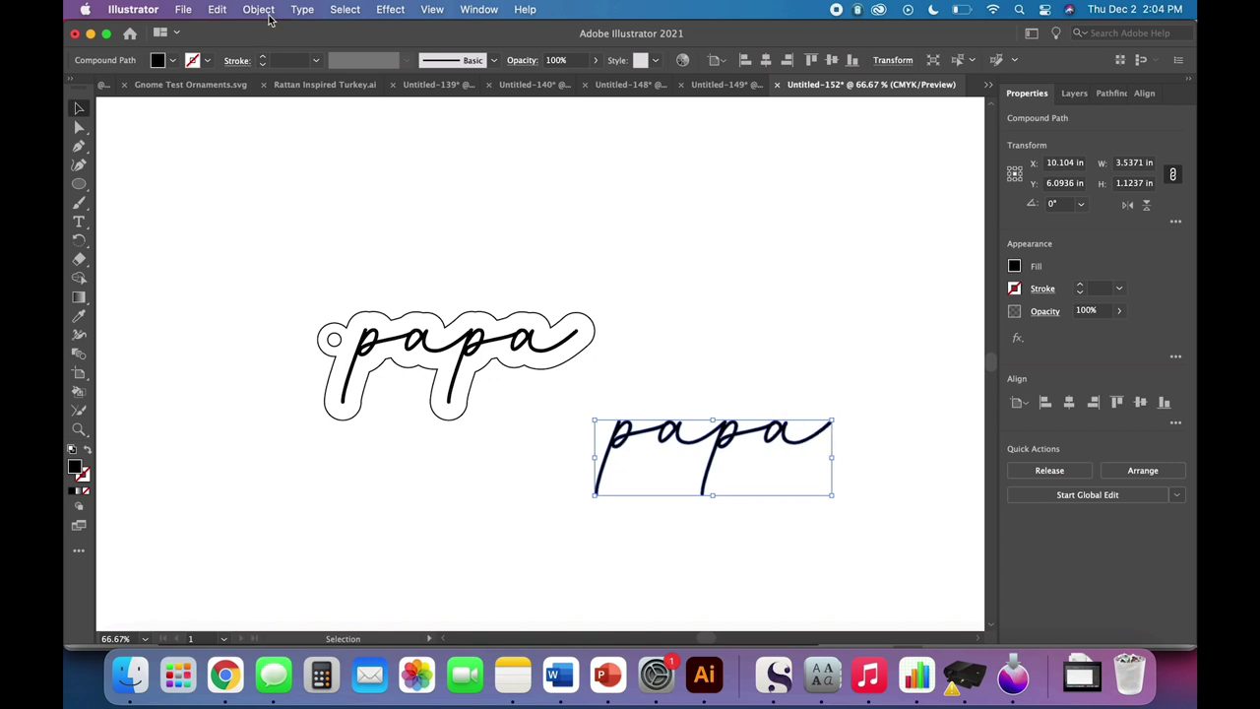
click(226, 10)
click(225, 10)
click(745, 271)
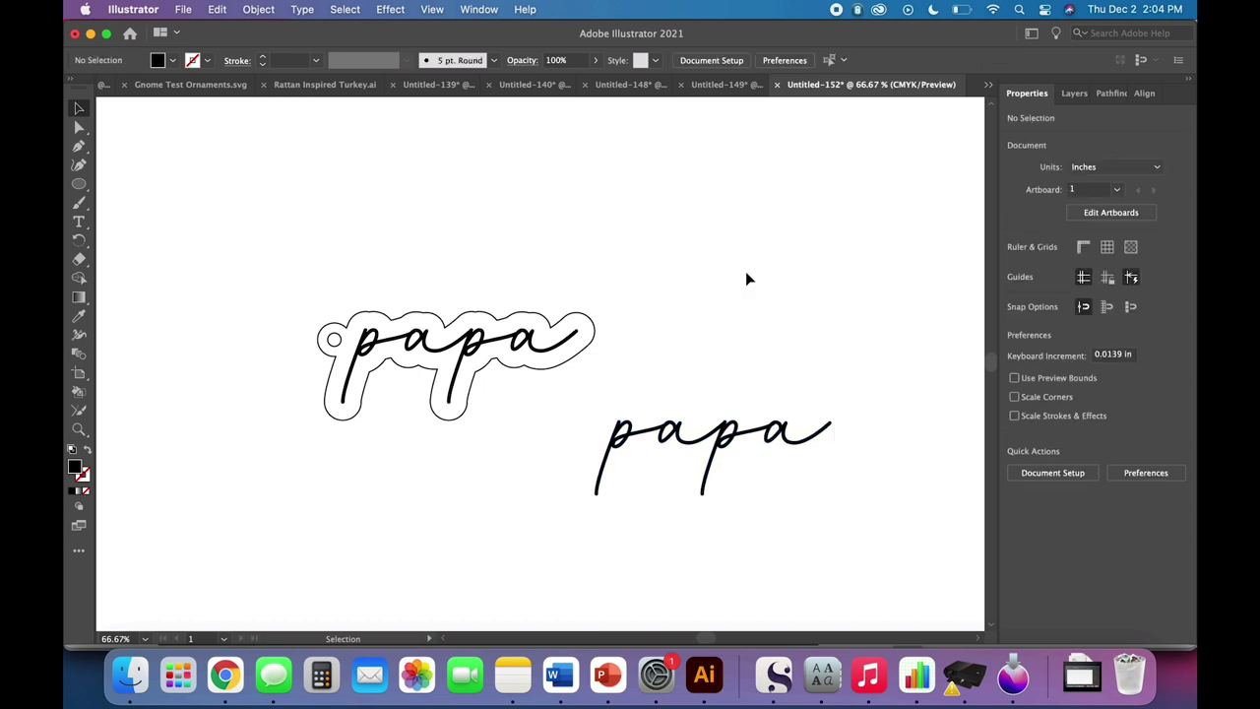
click(672, 442)
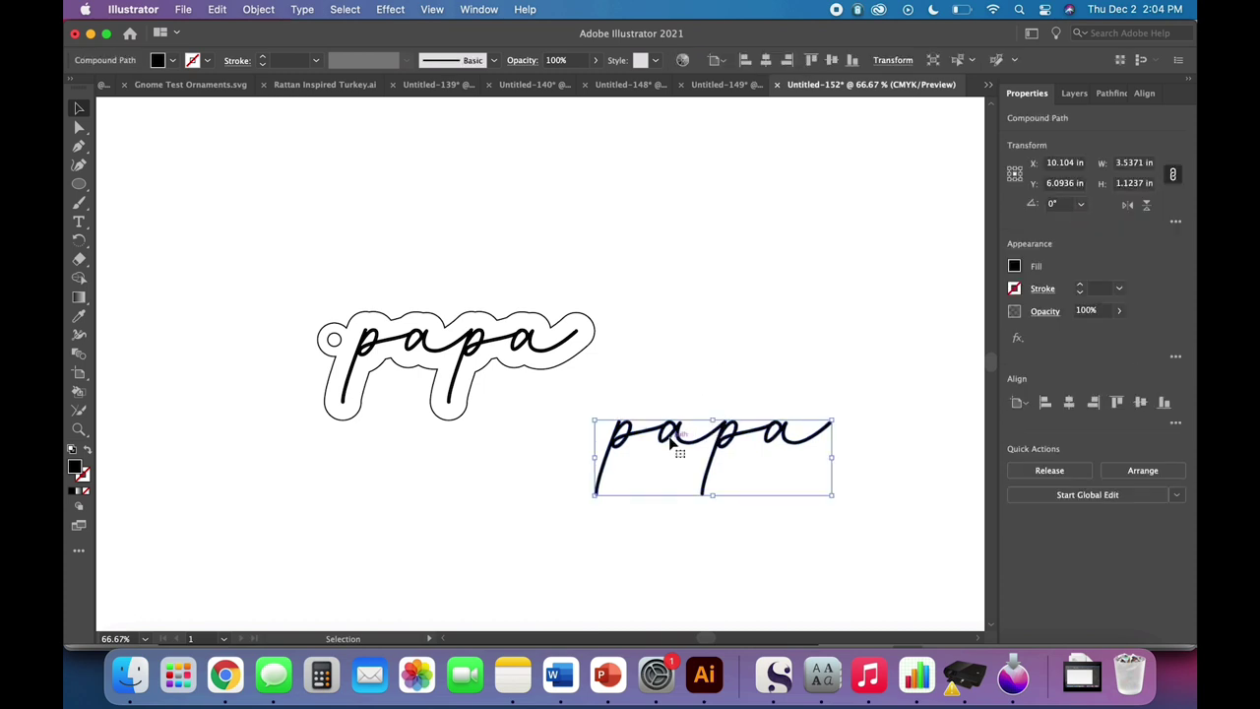
- Apply a 0.01 in Offset Path to the right-hand papa lettering to thicken its strokes
click(261, 10)
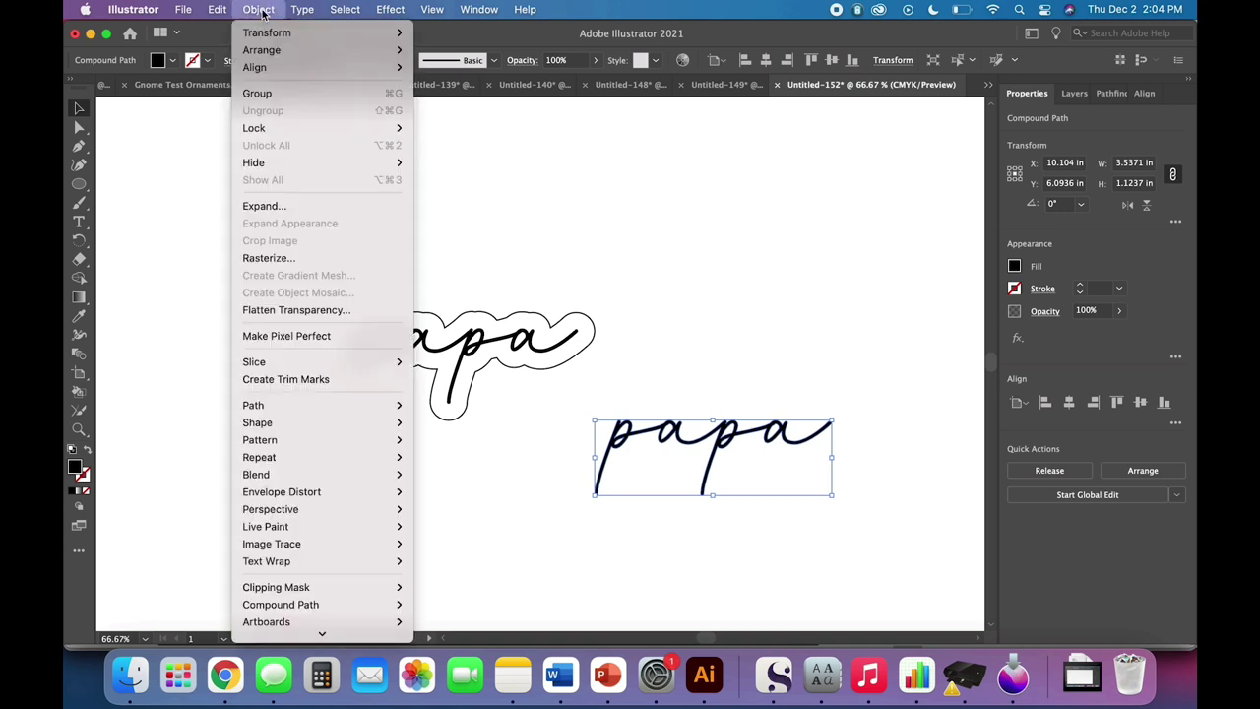
mouse_move(296, 405)
click(459, 465)
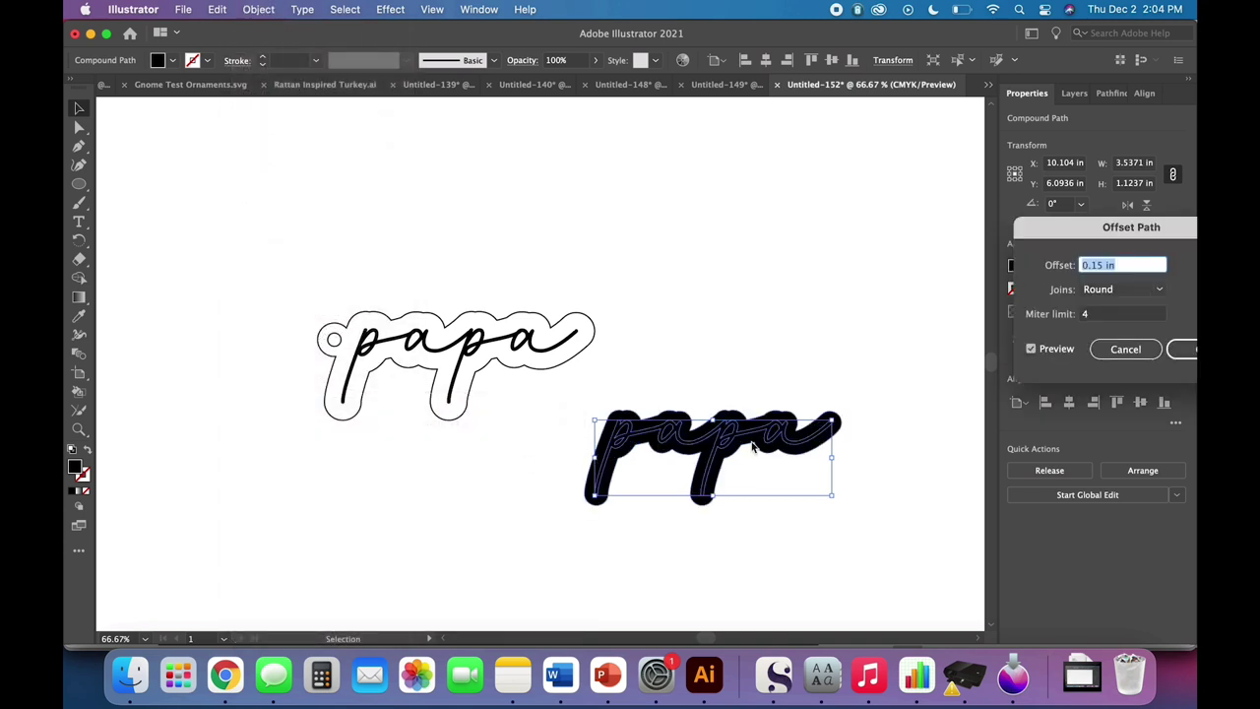
text(0.01)
key(Tab)
key(Return)
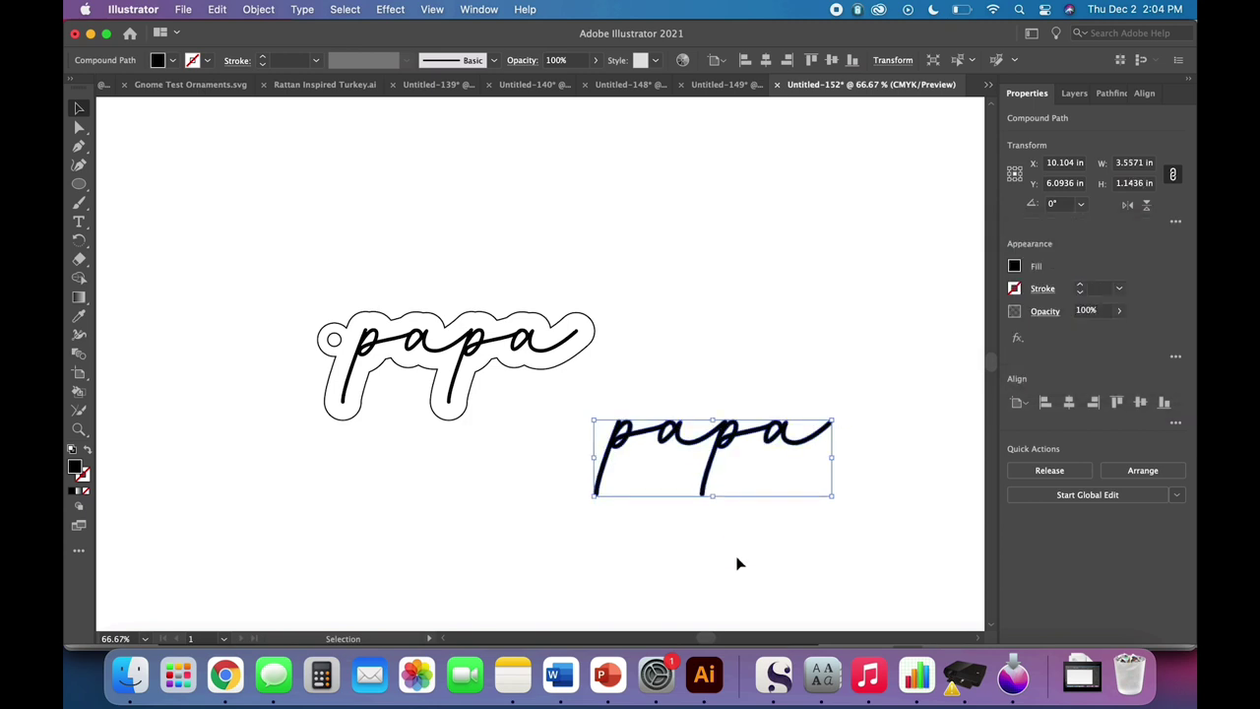
click(751, 543)
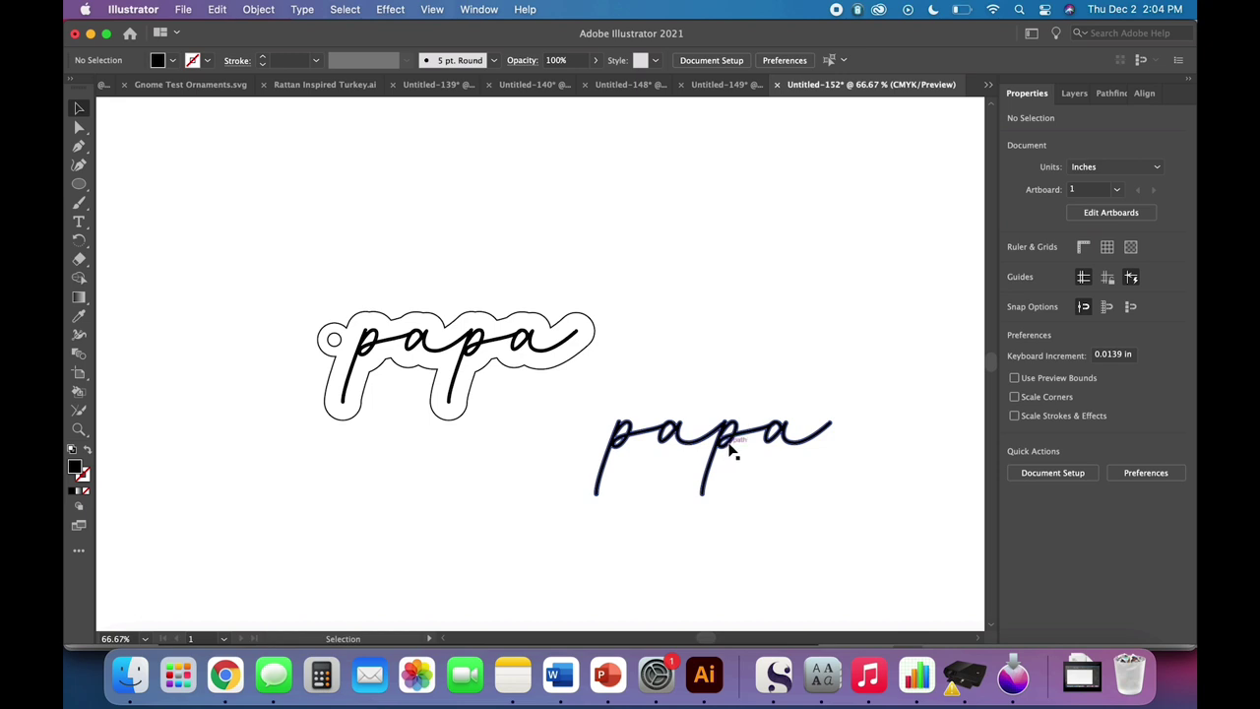
click(763, 505)
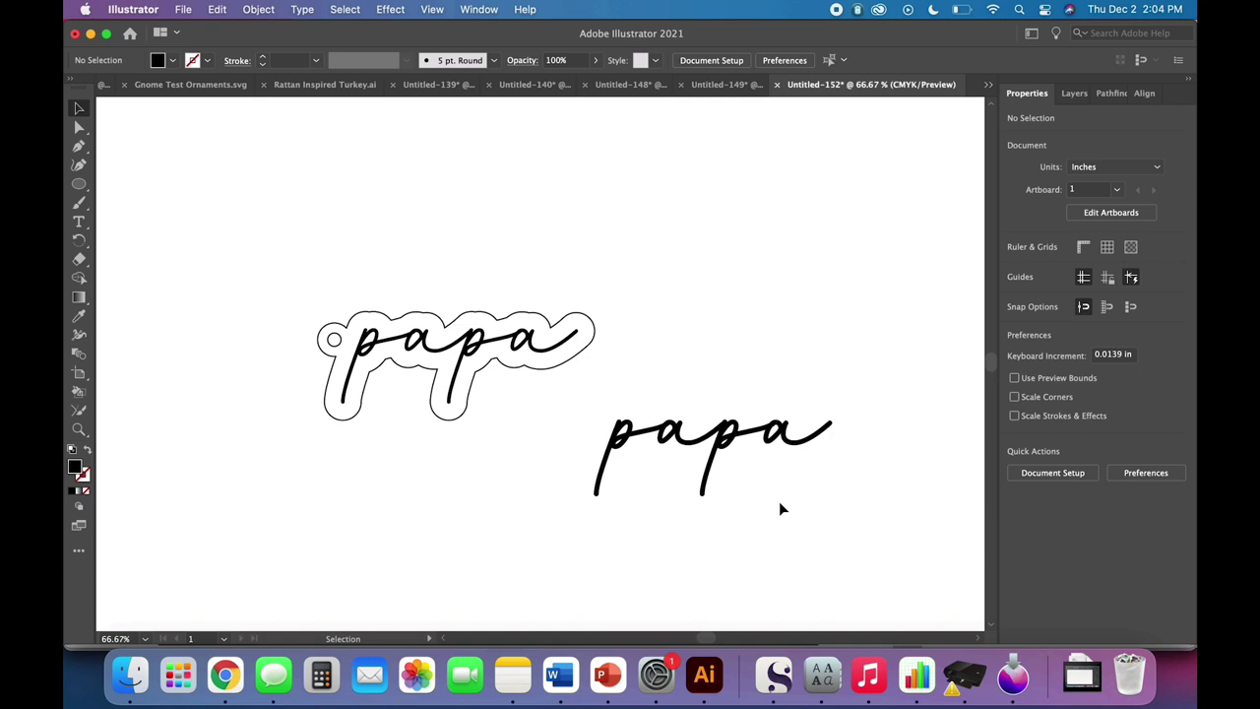
- Unite the thickened papa and its offset into one solid compound path with Pathfinder Unite
click(776, 441)
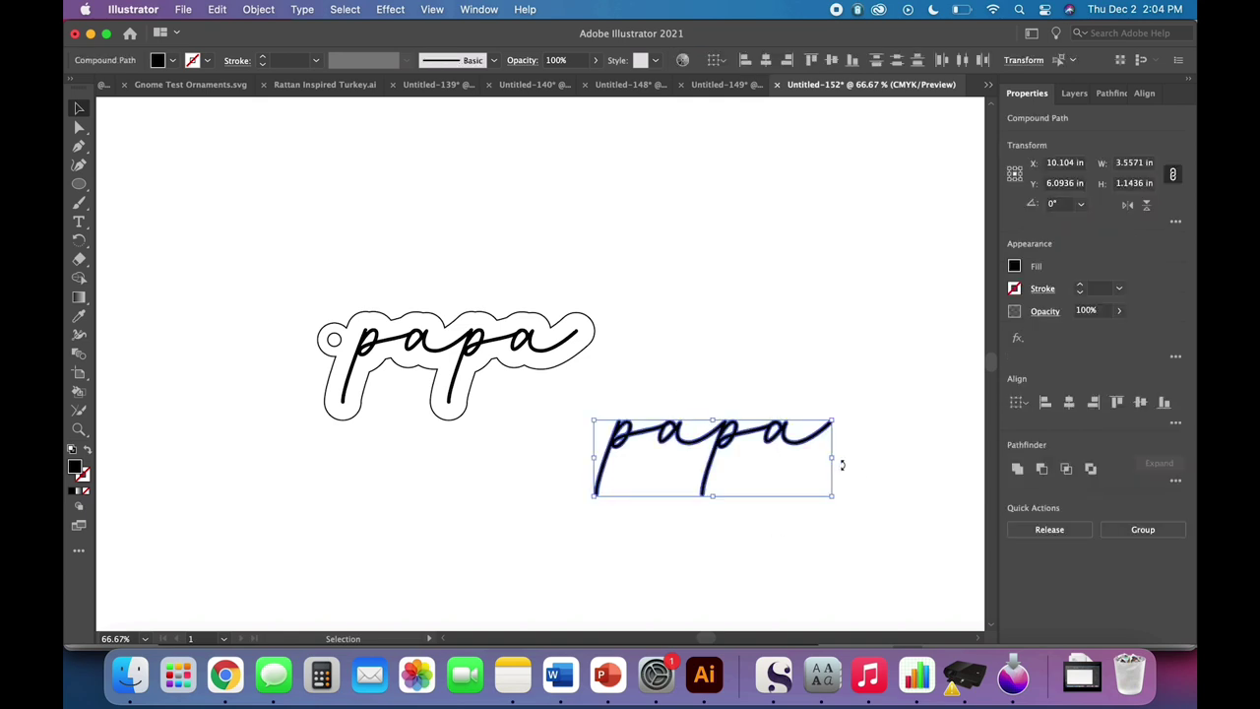
key(super+equal)
key(super+equal)
key(super+equal)
key(super+equal)
key(super+equal)
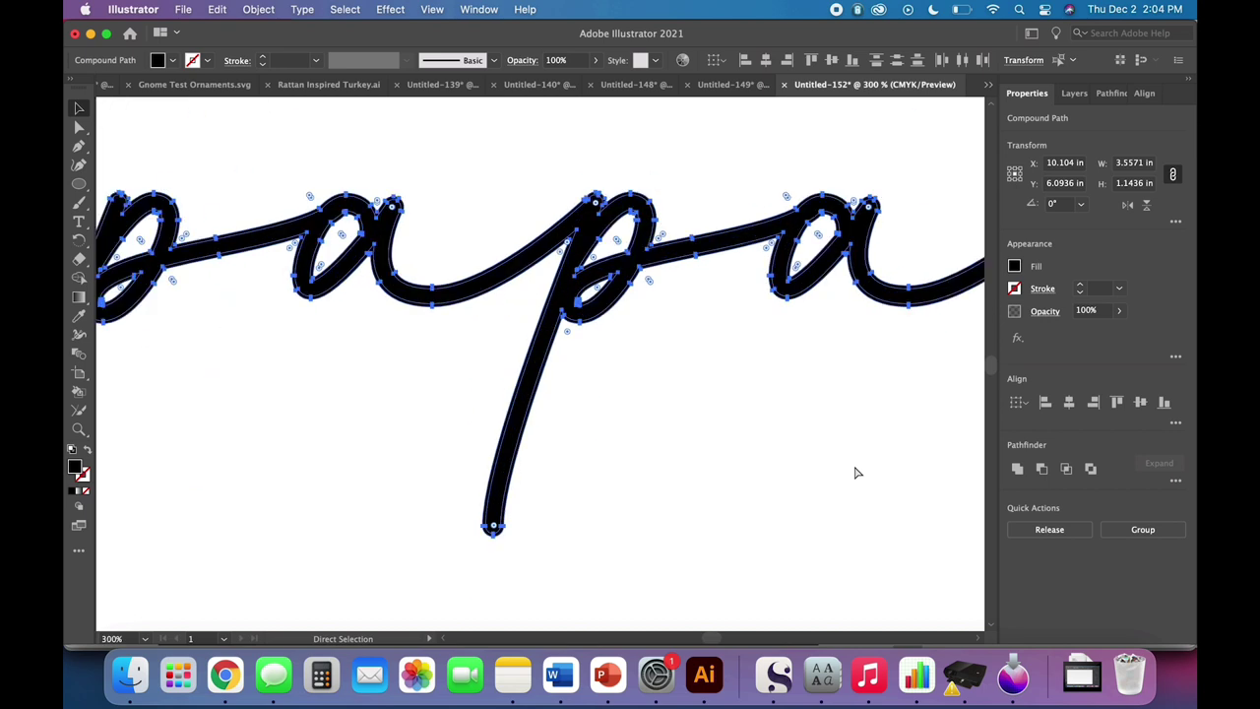
scroll(766, 455, up, 2)
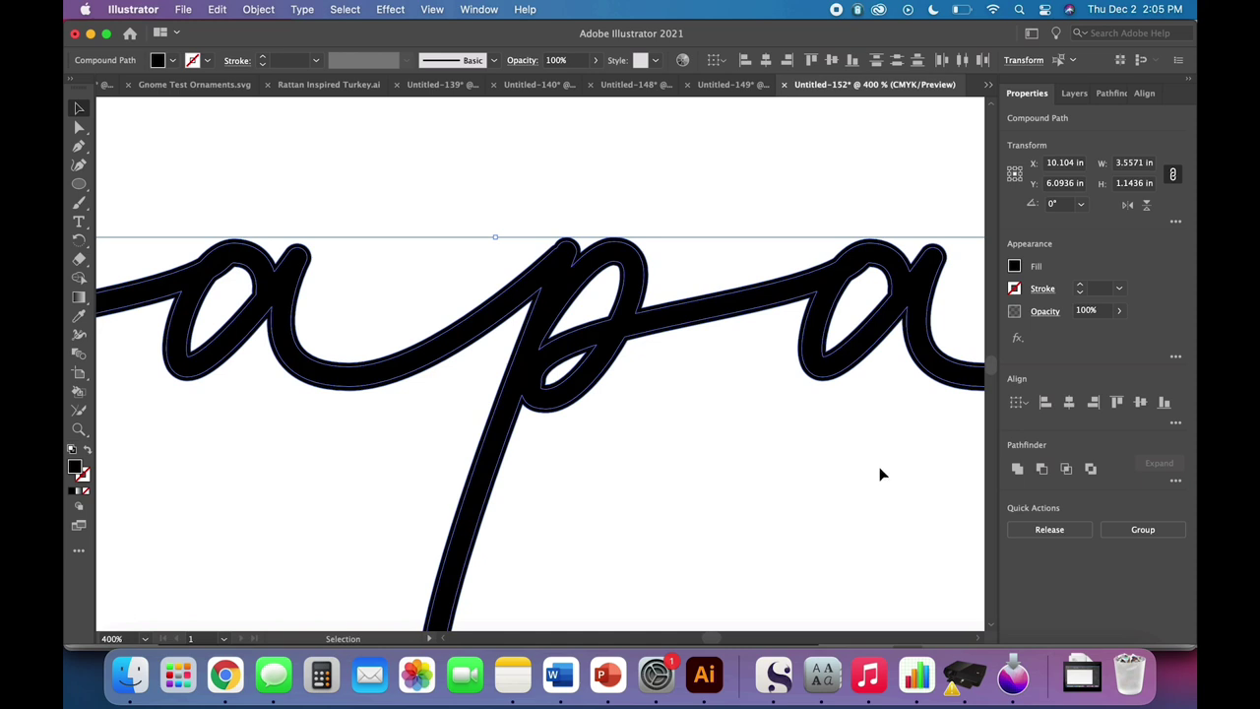
click(1019, 469)
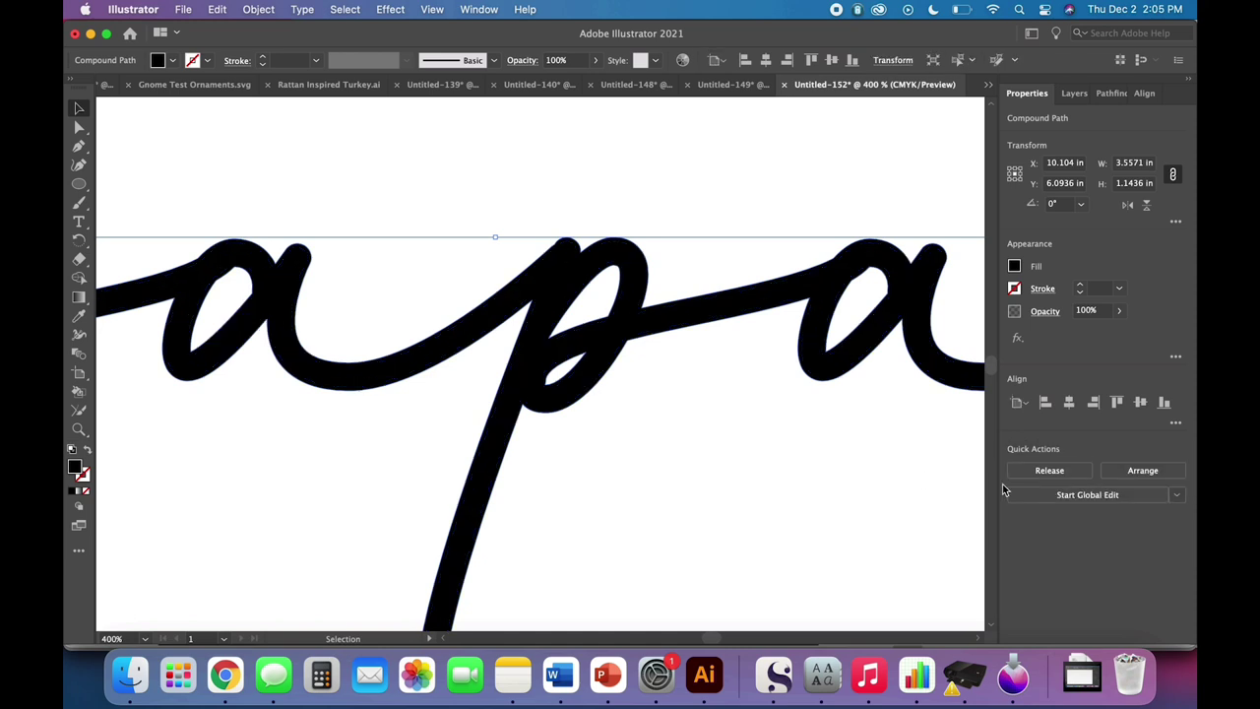
key(super+minus)
key(super+minus)
key(super+minus)
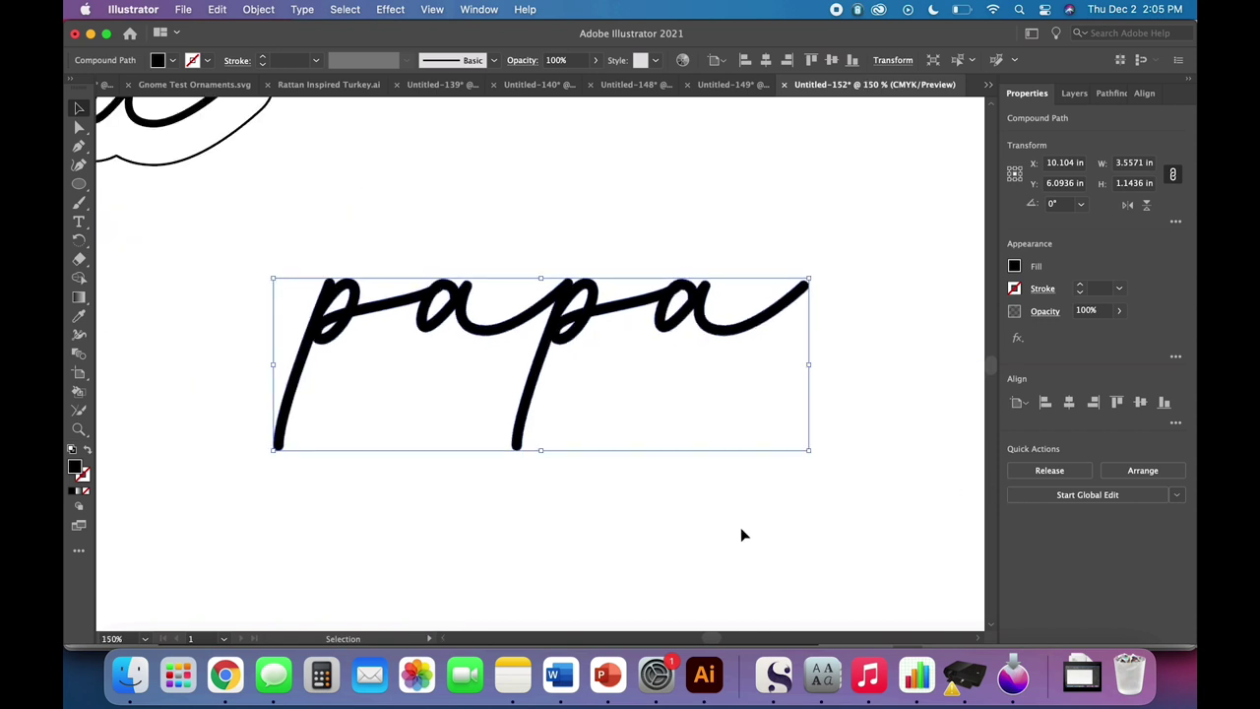
key(super+minus)
key(super+minus)
scroll(758, 502, left, 5)
scroll(758, 502, up, 2)
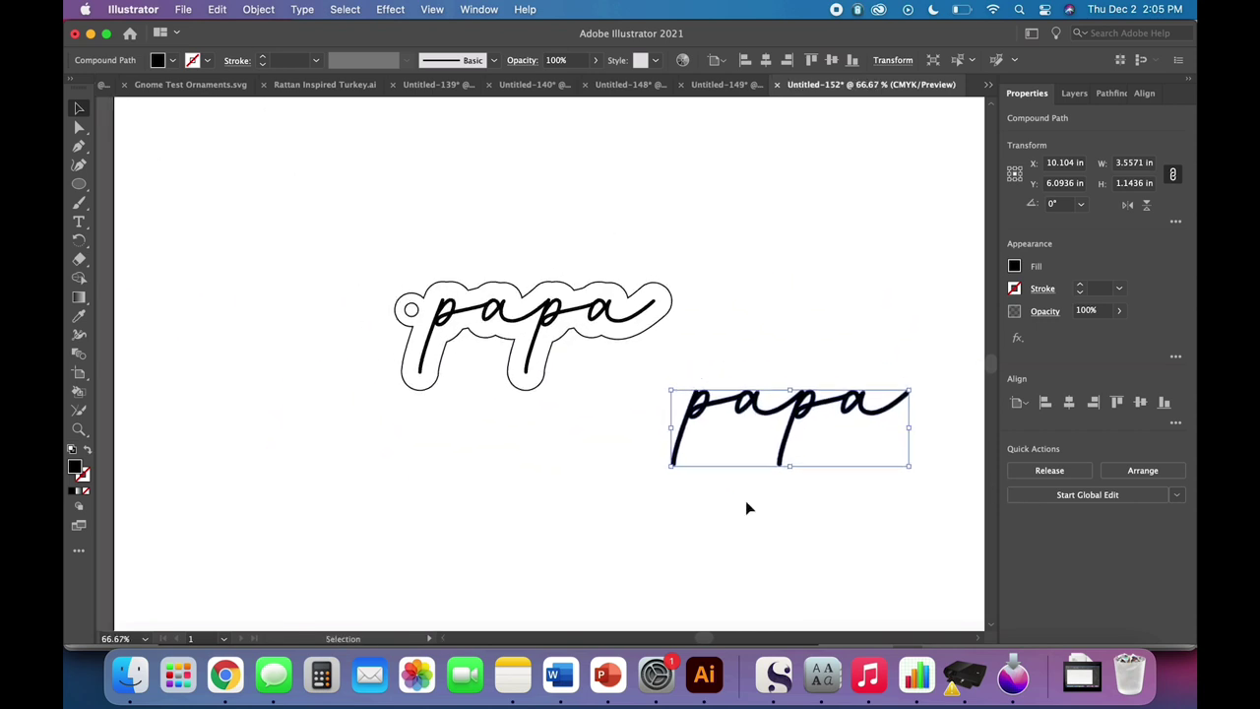
- Alt-drag a copy of papa into the left sticker and slim it with a -0.02 in offset
drag(891, 408, 640, 315)
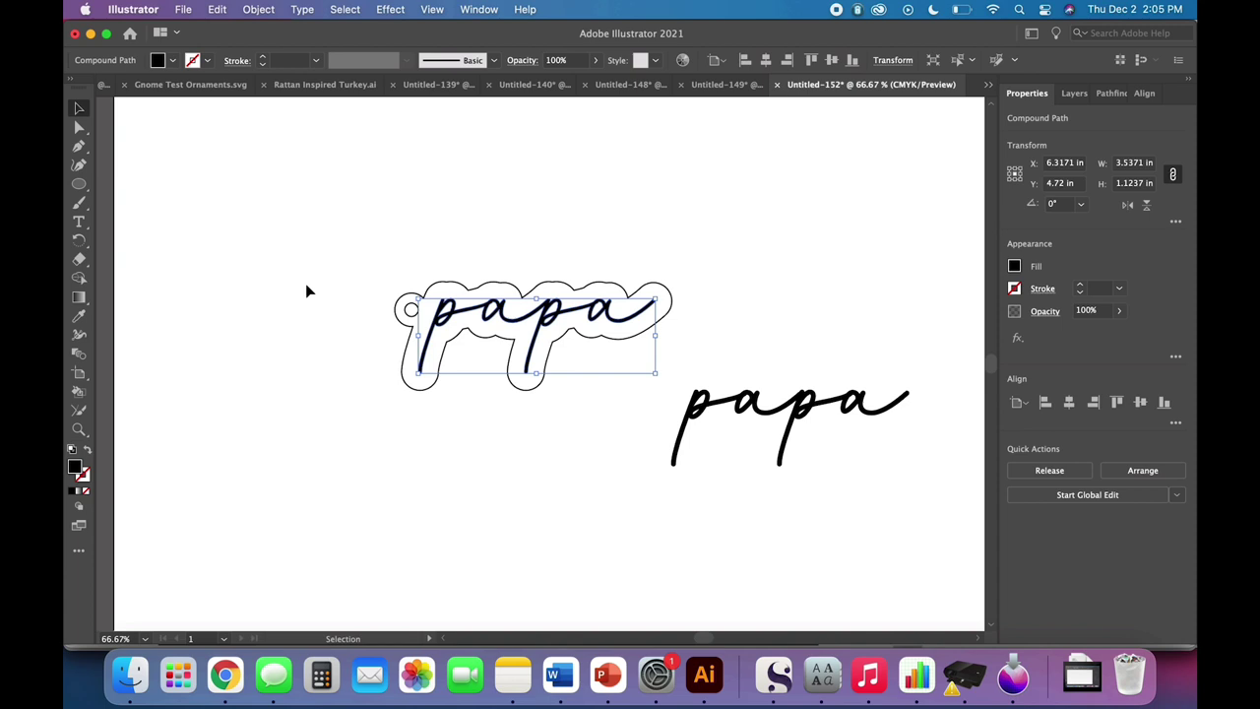
click(262, 11)
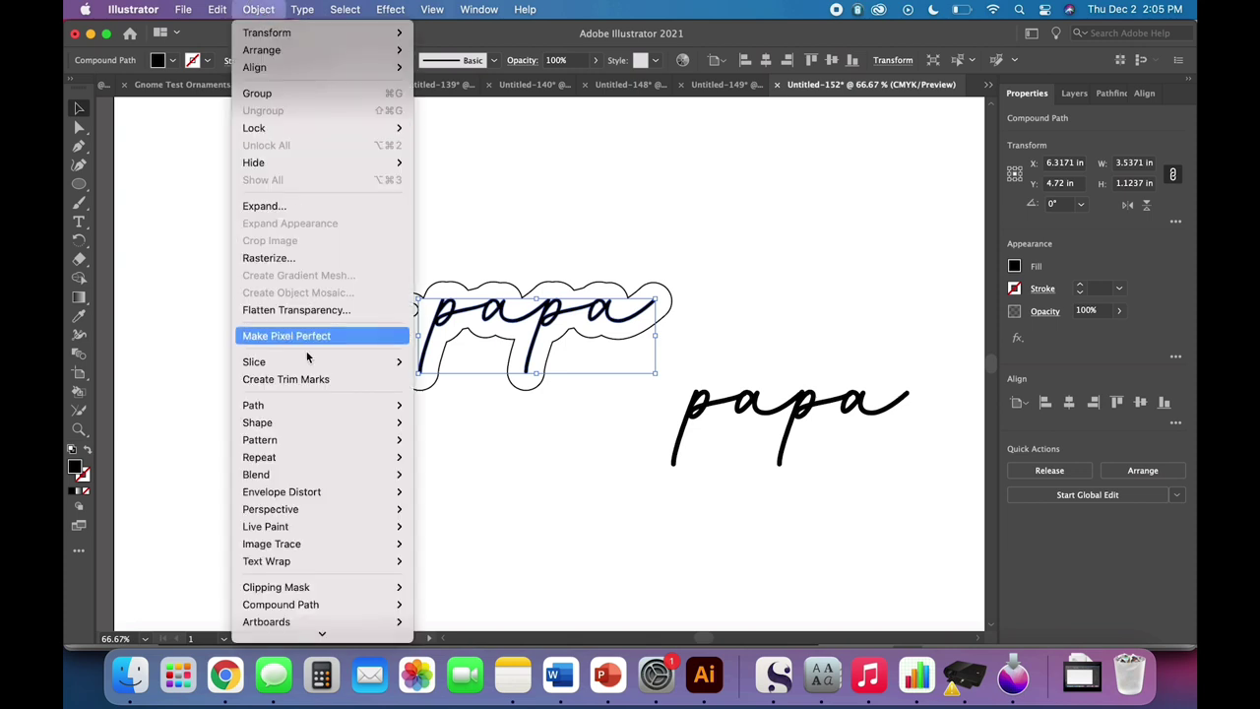
mouse_move(303, 405)
click(449, 467)
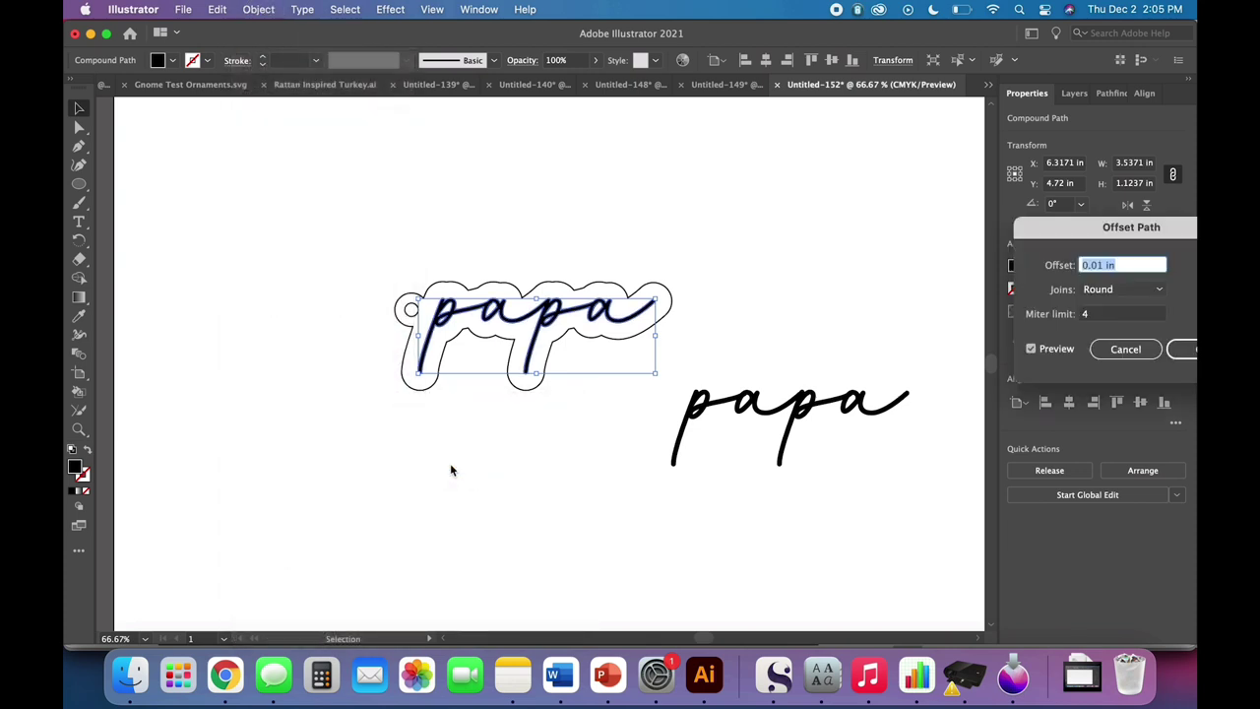
text(-.03)
key(Tab)
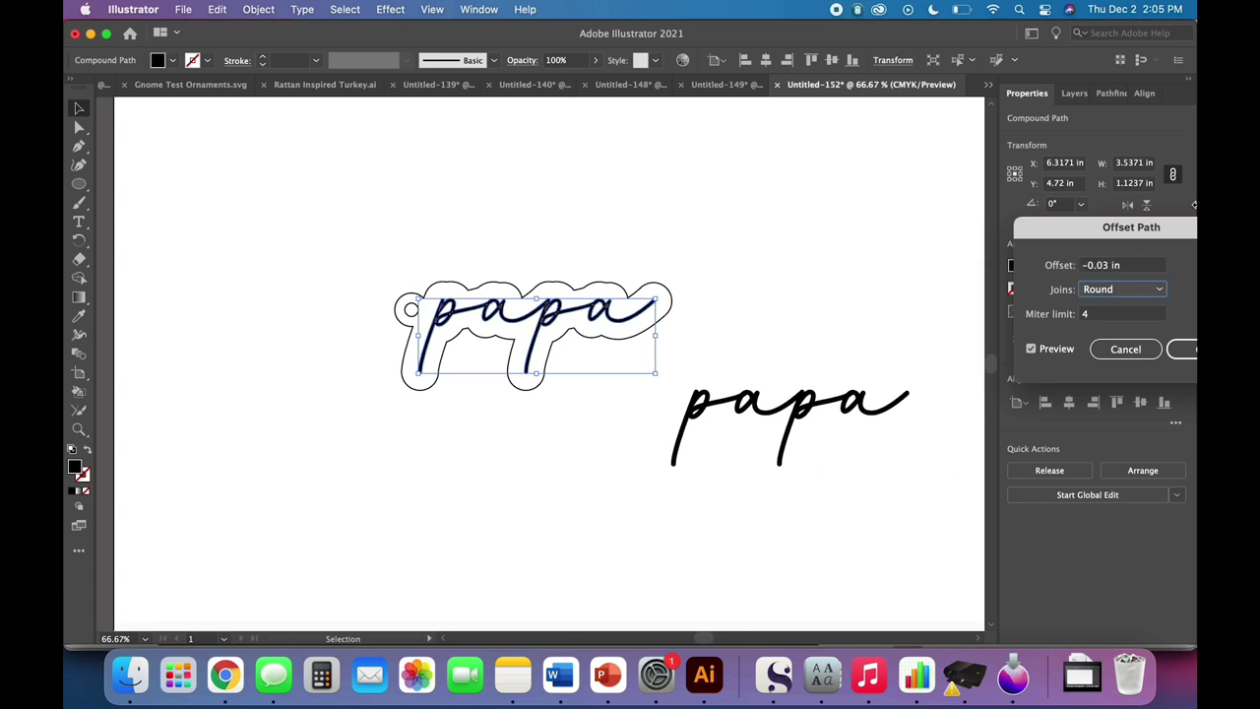
click(1105, 265)
key(BackSpace)
text(2)
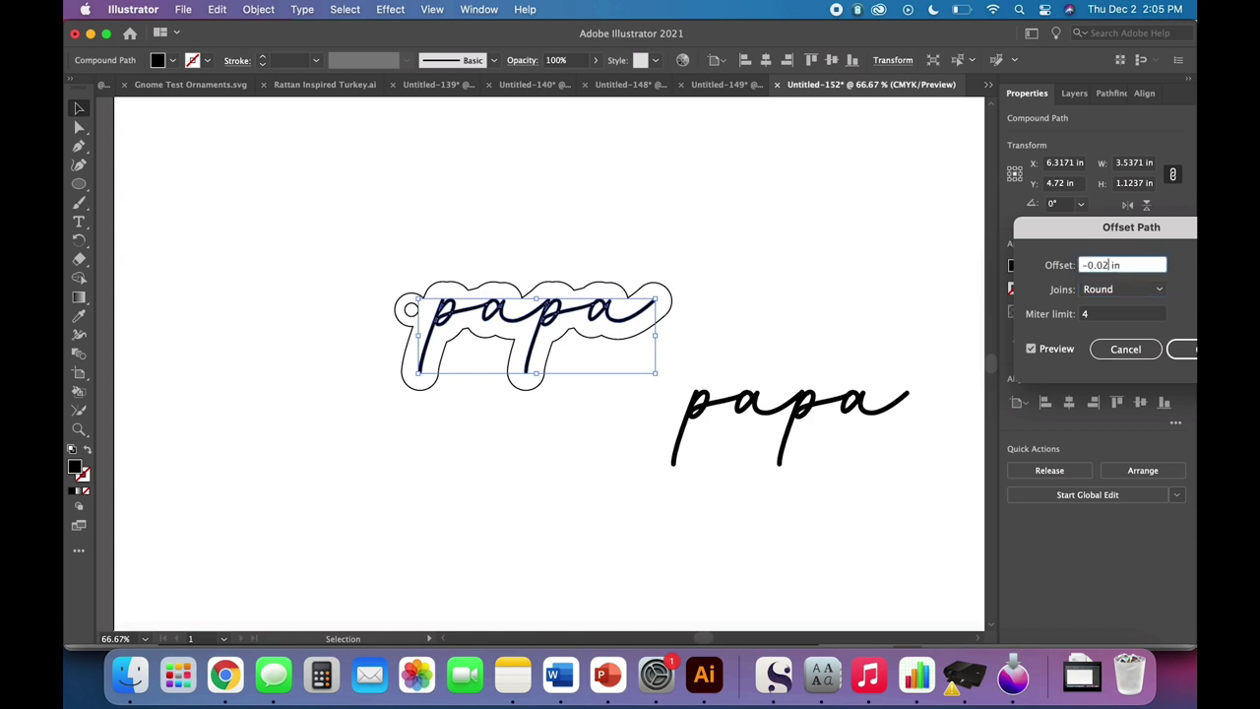
key(Tab)
click(1184, 348)
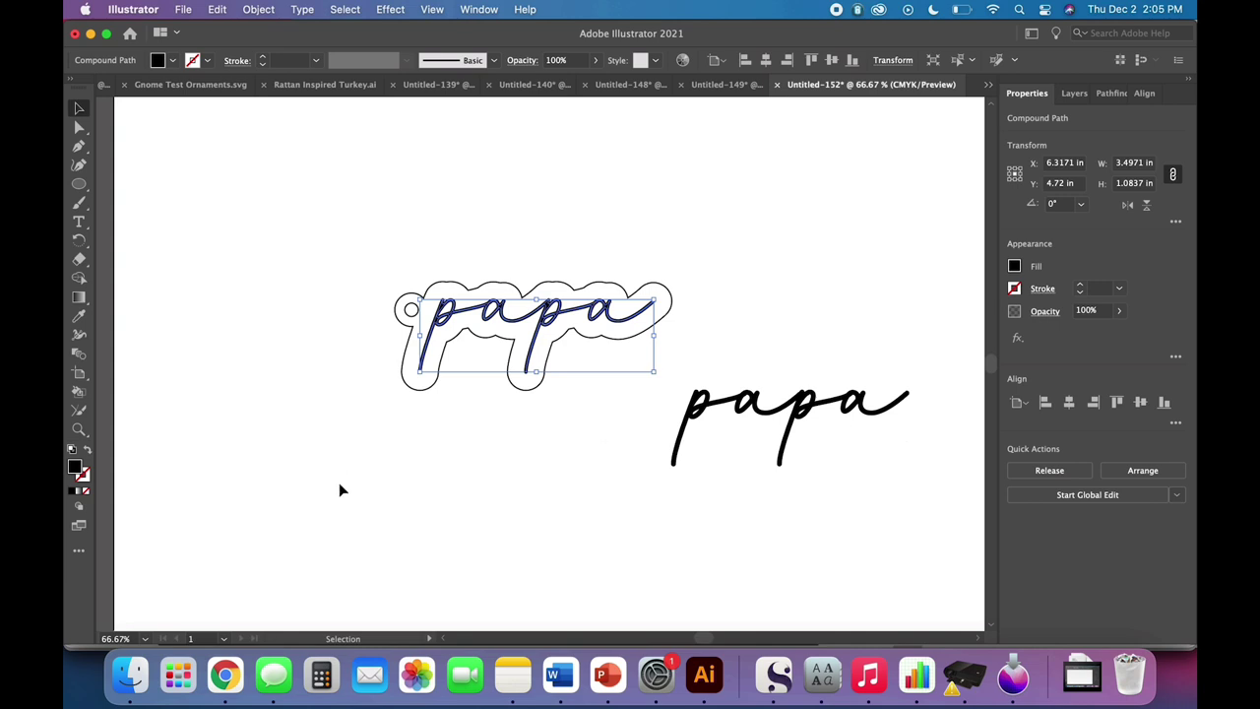
- Turn the slimmed papa into a green outline with no fill
click(174, 61)
click(145, 96)
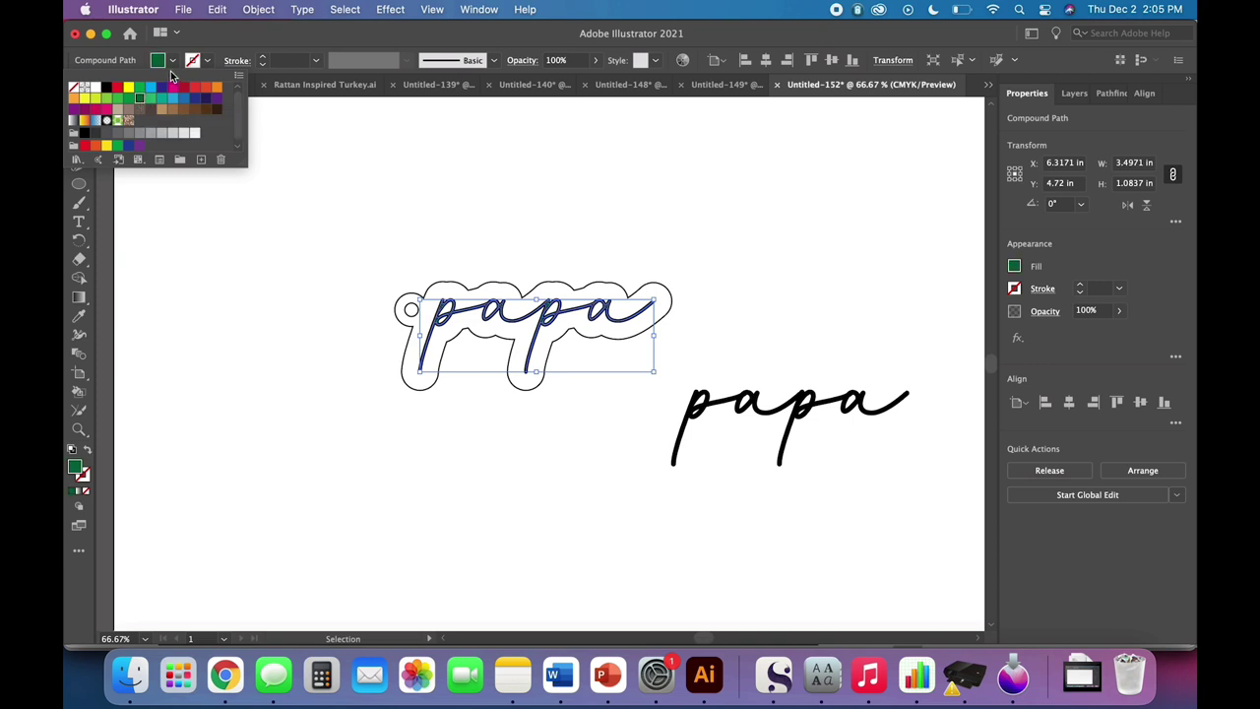
click(88, 450)
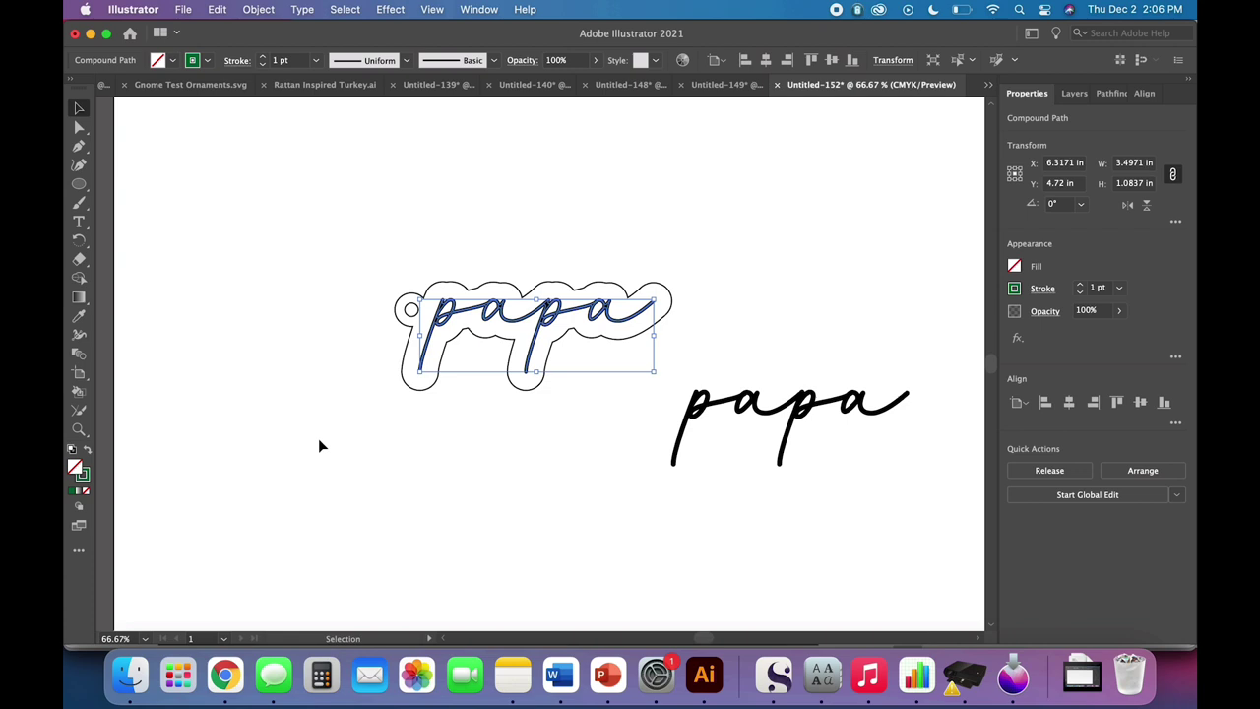
key(super+equal)
key(super+equal)
key(super+equal)
key(super+equal)
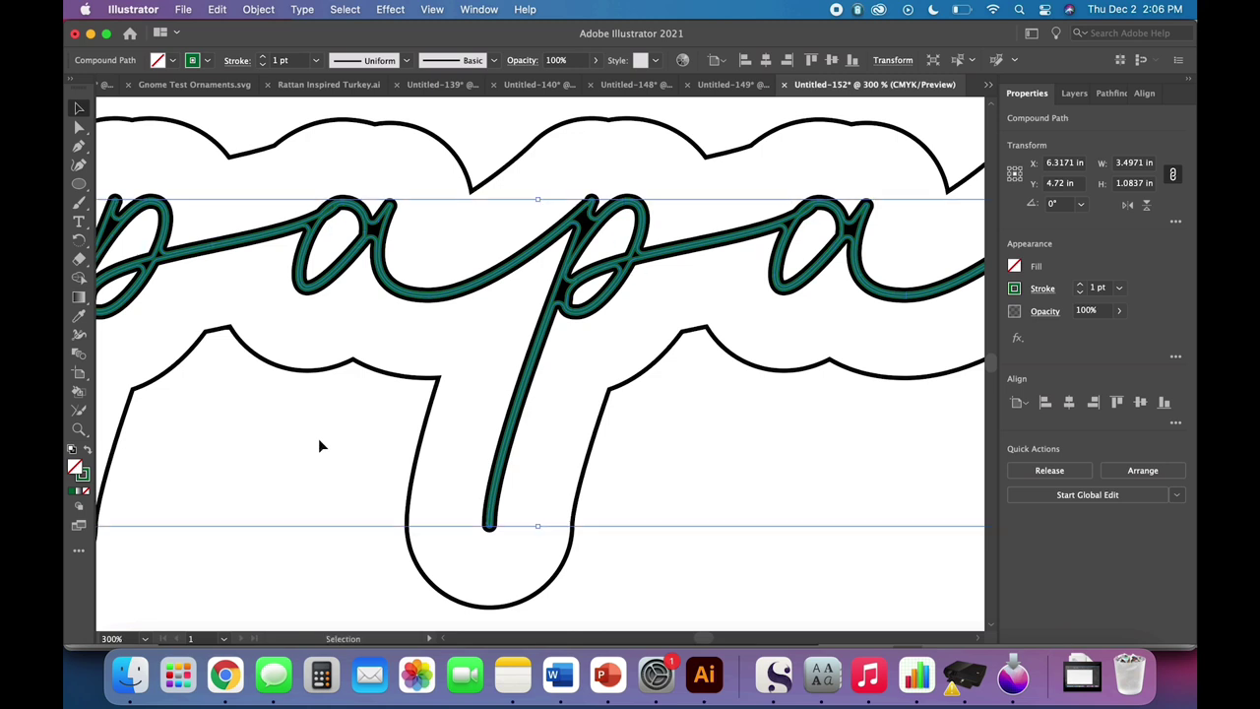
click(319, 446)
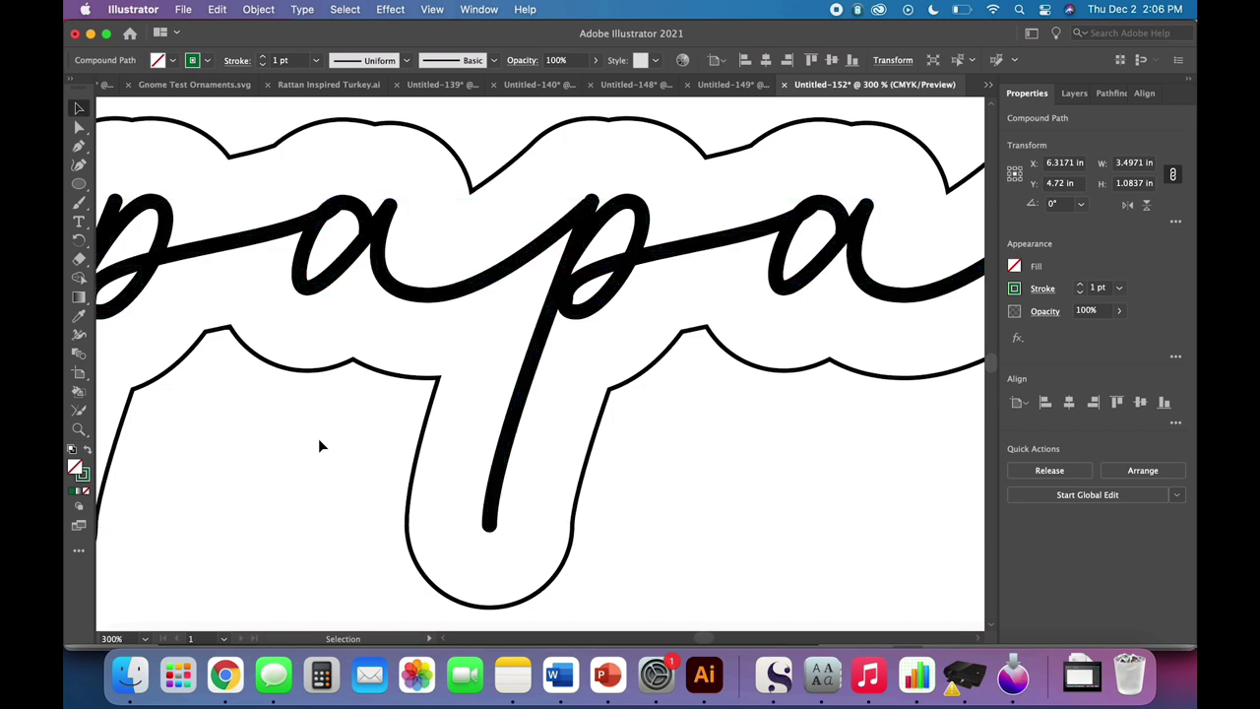
- Delete the old black script, paste the green papa back in place, and move the thick papa closer
click(597, 228)
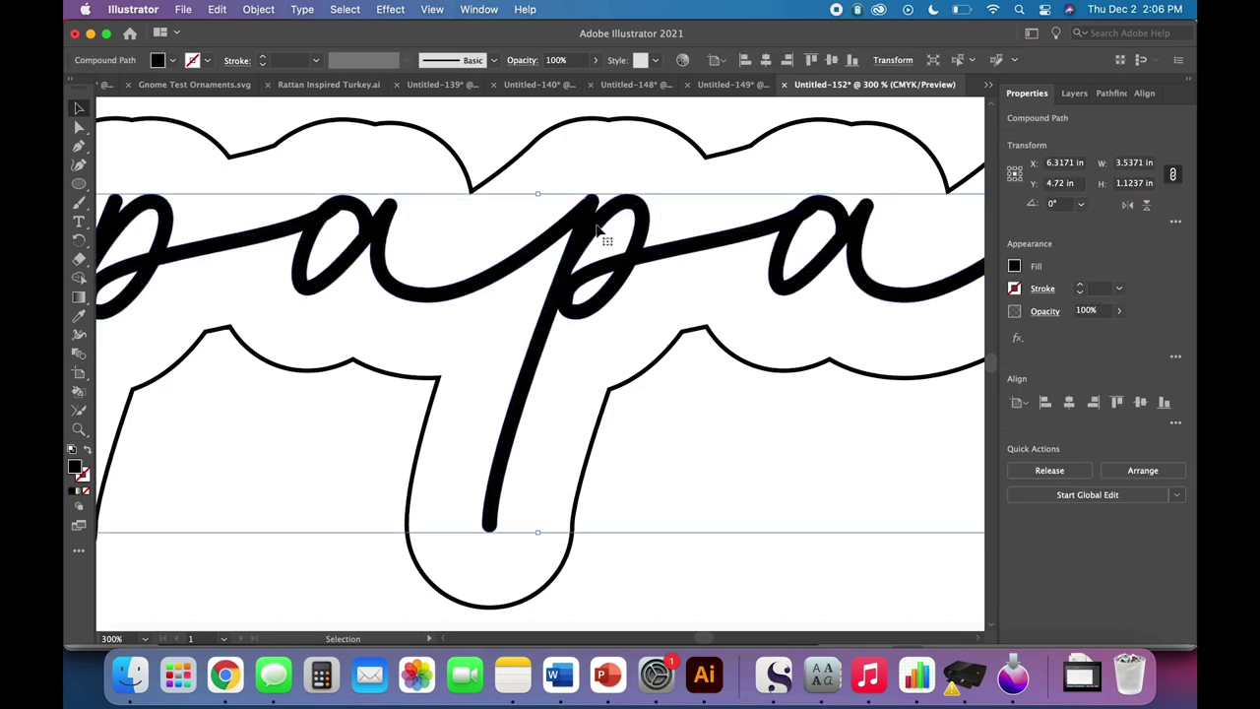
key(Delete)
click(217, 10)
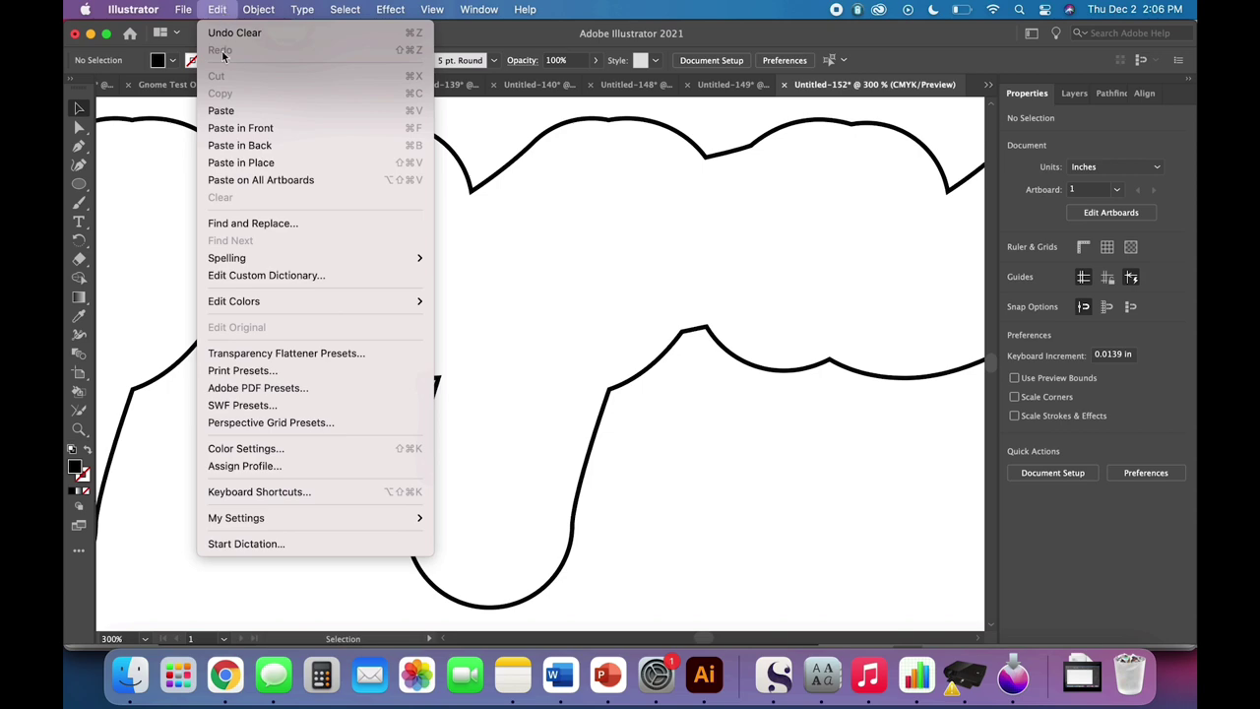
click(250, 162)
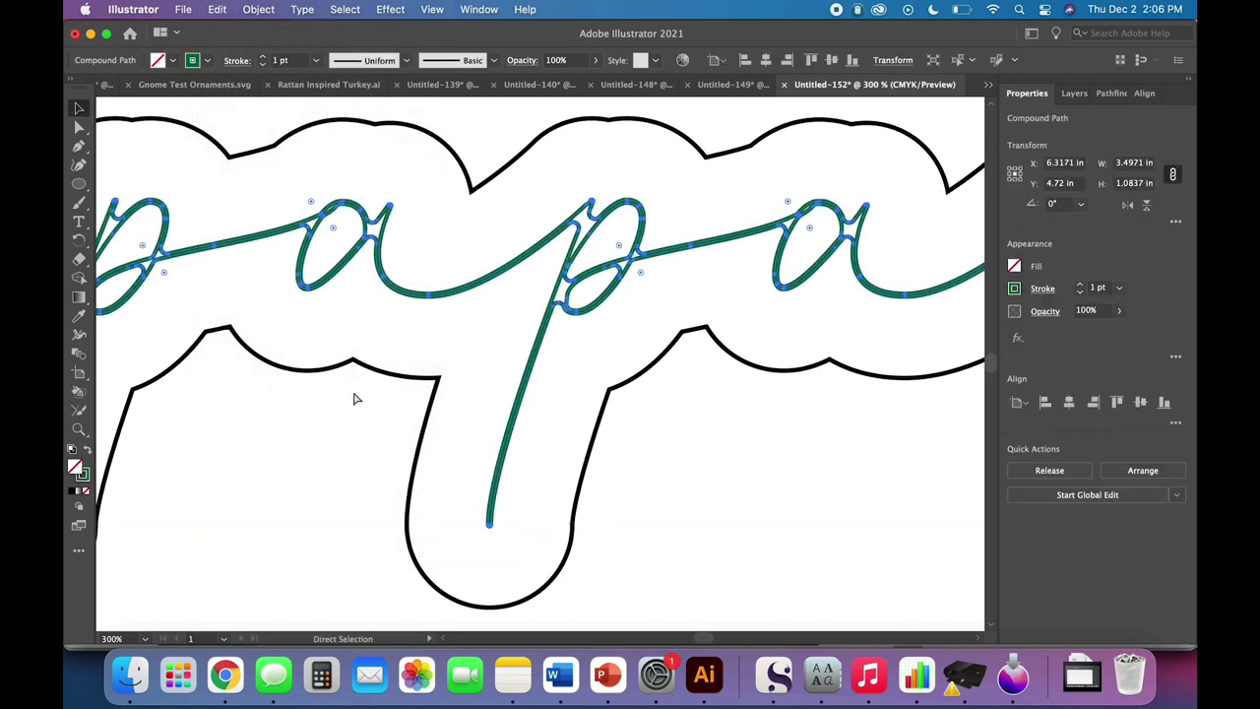
key(super+1)
click(479, 491)
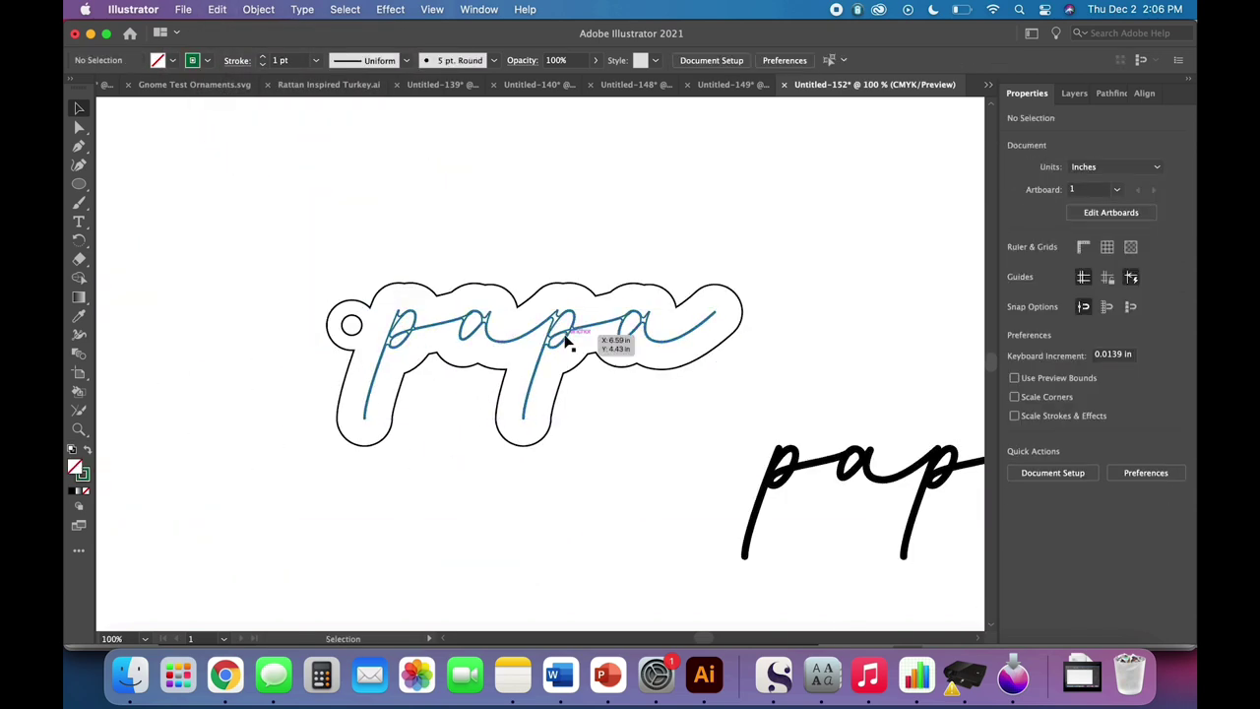
scroll(614, 438, right, 5)
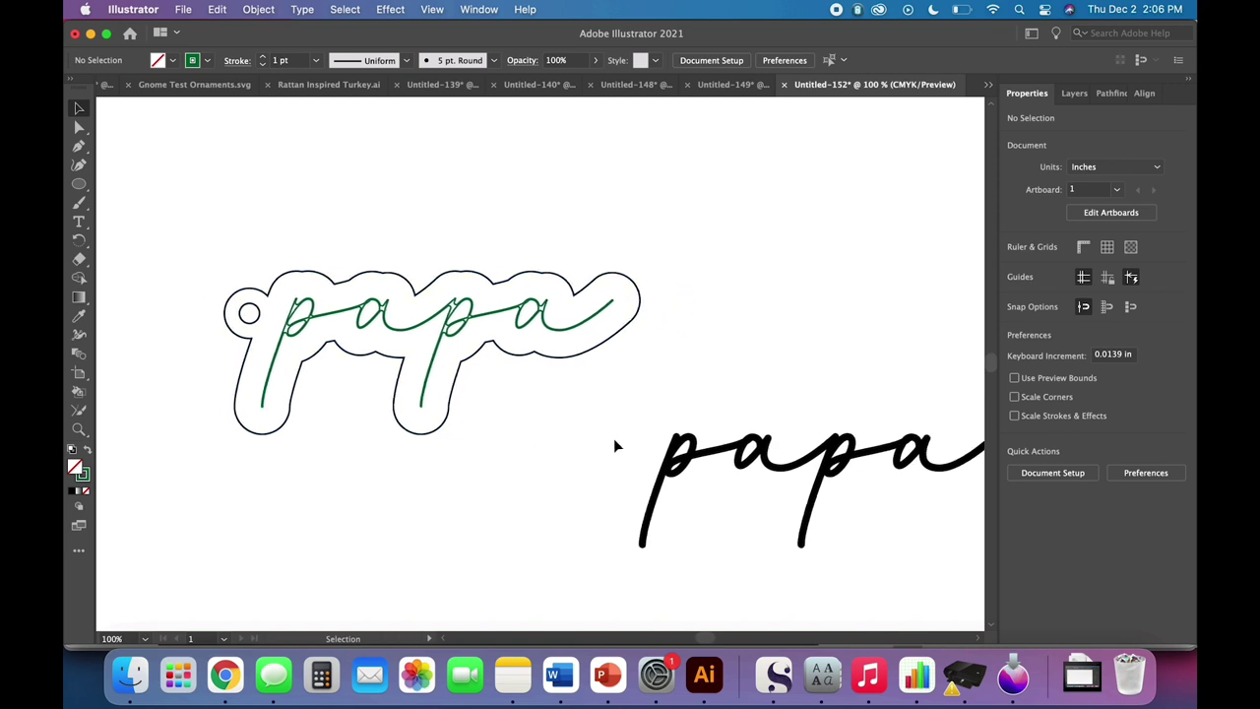
drag(677, 454, 557, 415)
- Change the thick papa to an unfilled black outline overlapping the sticker's lower right
click(87, 448)
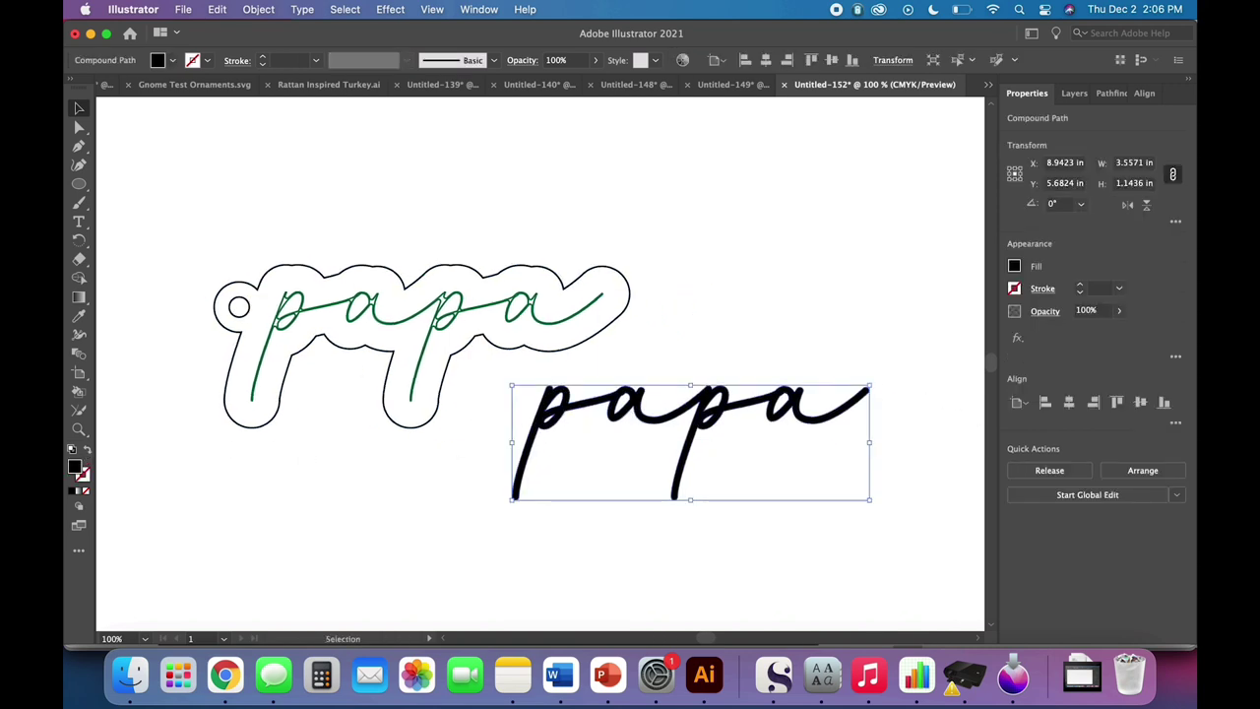
click(428, 491)
scroll(428, 498, left, 3)
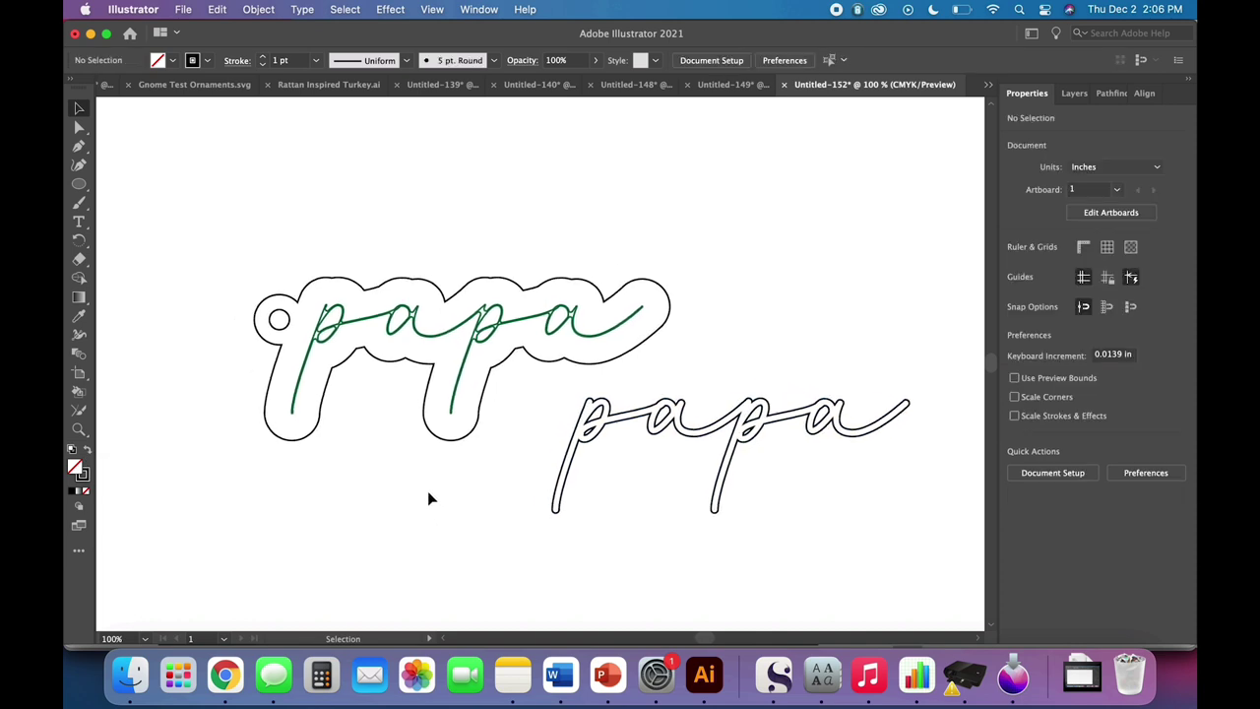
drag(630, 426, 555, 402)
click(565, 444)
scroll(566, 449, up, 1)
scroll(565, 449, right, 1)
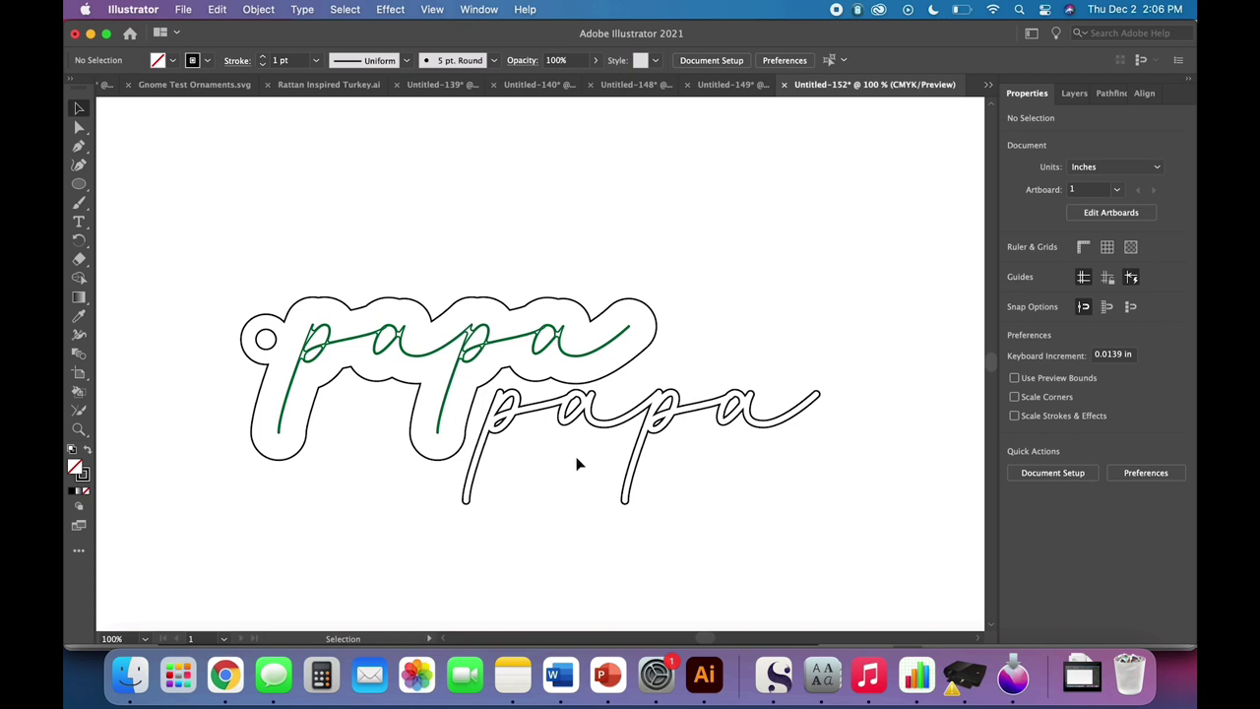
scroll(577, 464, up, 1)
scroll(577, 463, down, 3)
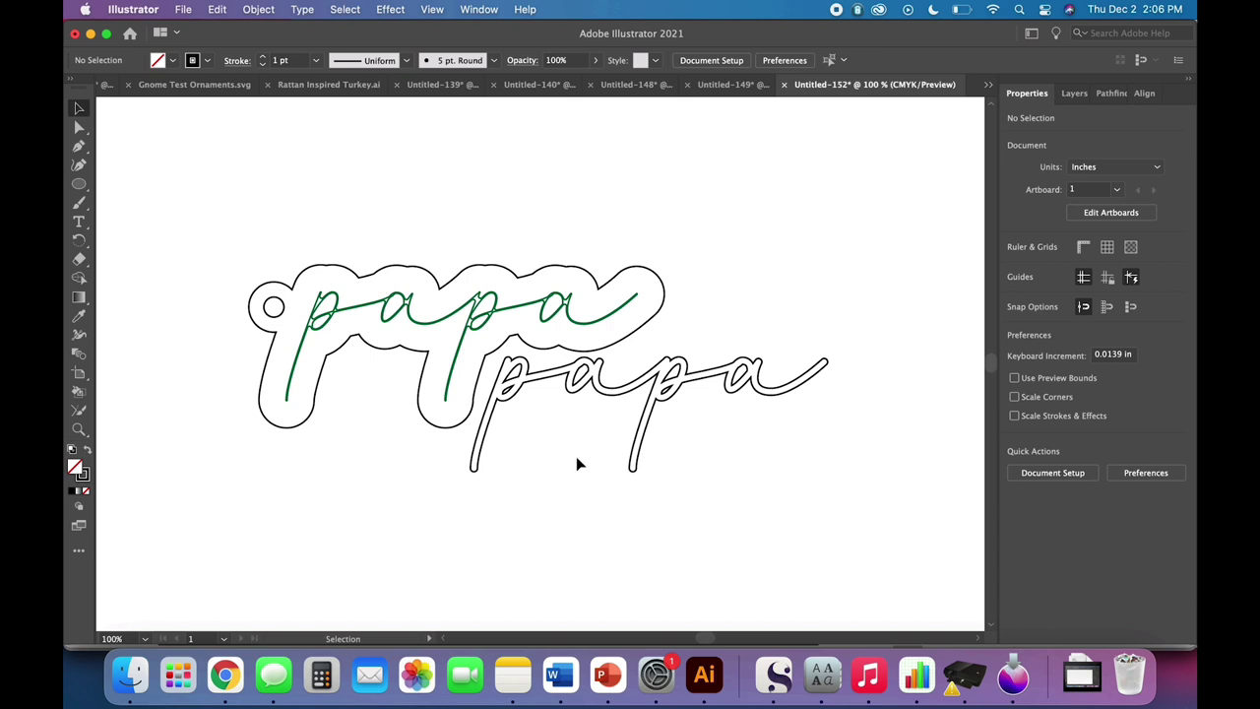